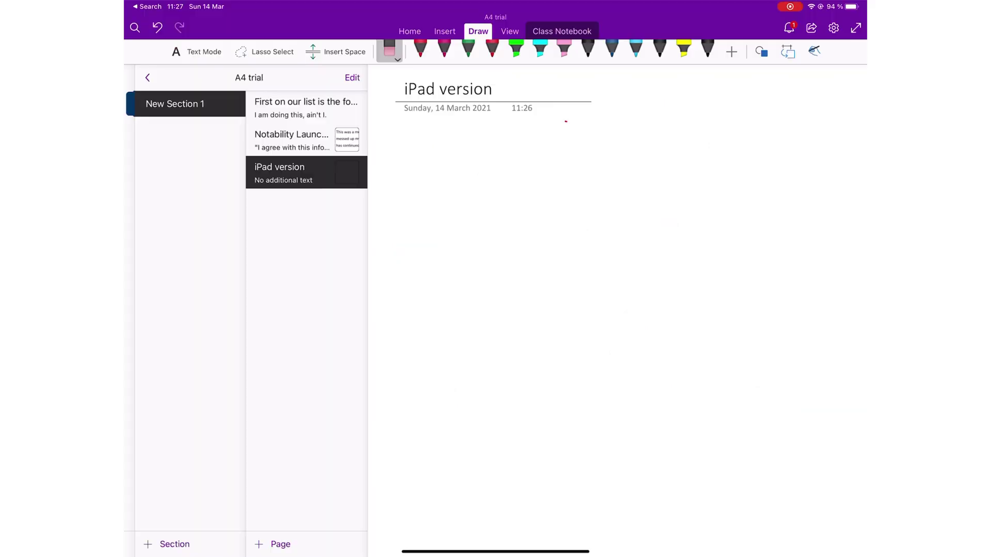
Handwrite in red that iPad notes are mostly handwritten because it is easier on tablets
click(420, 49)
mouse_move(397, 142)
mouse_down()
mouse_move(436, 160)
mouse_move(522, 155)
mouse_up()
drag(601, 150, 631, 153)
drag(639, 164, 672, 151)
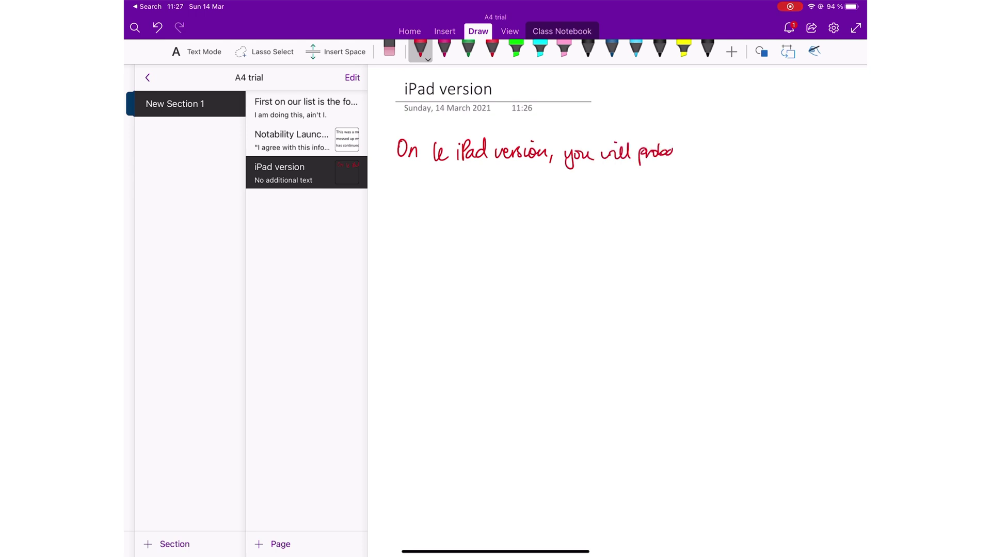
drag(409, 178, 555, 184)
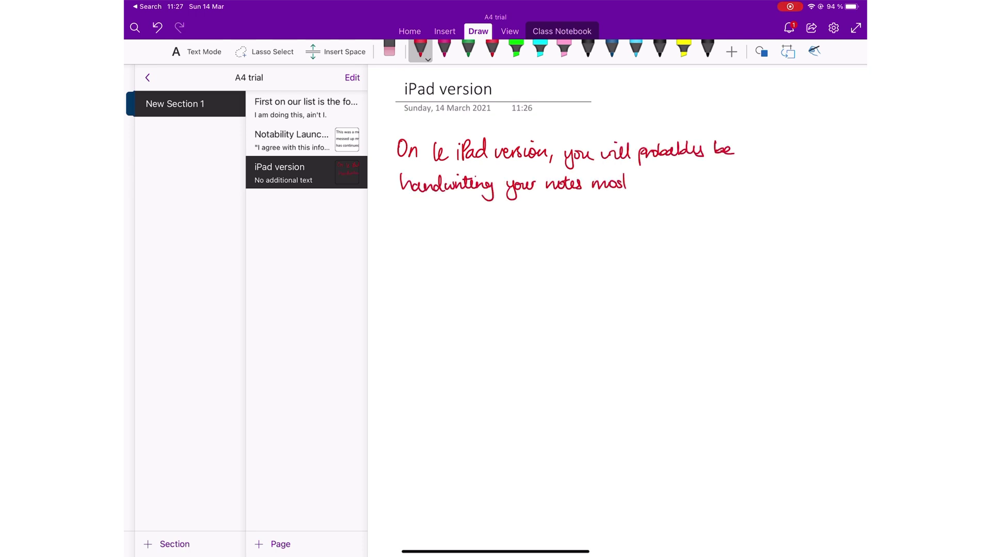
drag(668, 163, 666, 175)
drag(395, 230, 419, 247)
drag(429, 238, 427, 246)
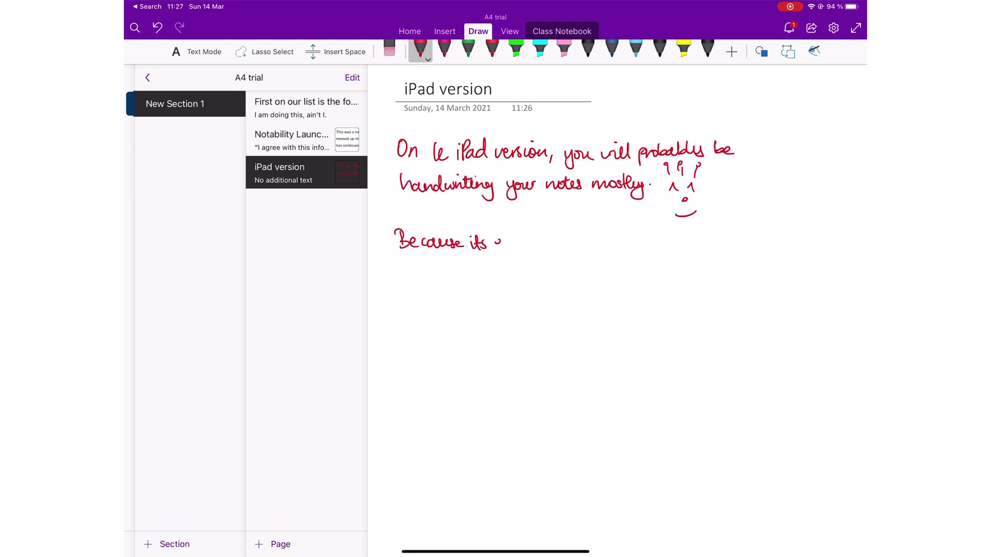
drag(581, 245, 777, 254)
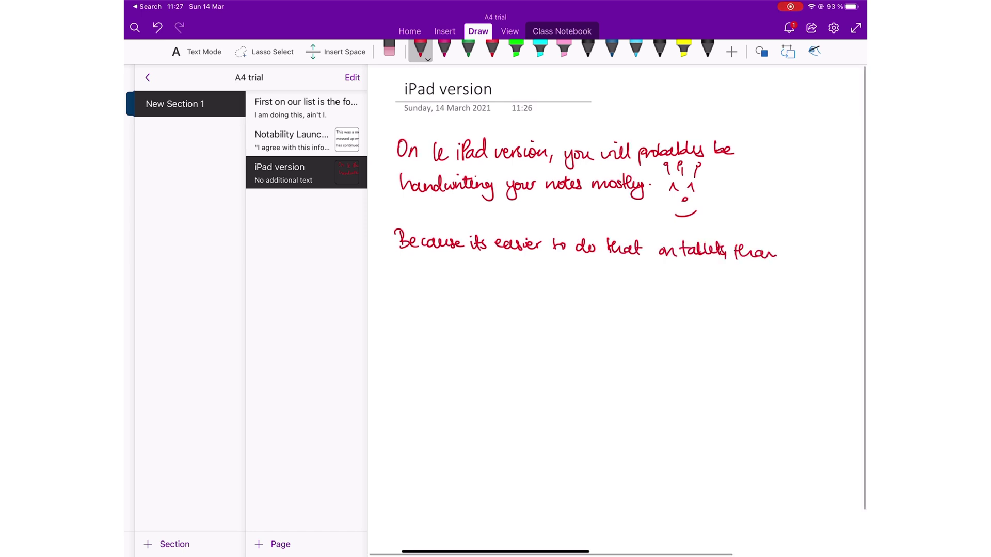
drag(399, 271, 494, 274)
Erase the mistaken handwritten words and rewrite the end of the line in red
click(390, 49)
click(420, 49)
drag(426, 261, 428, 277)
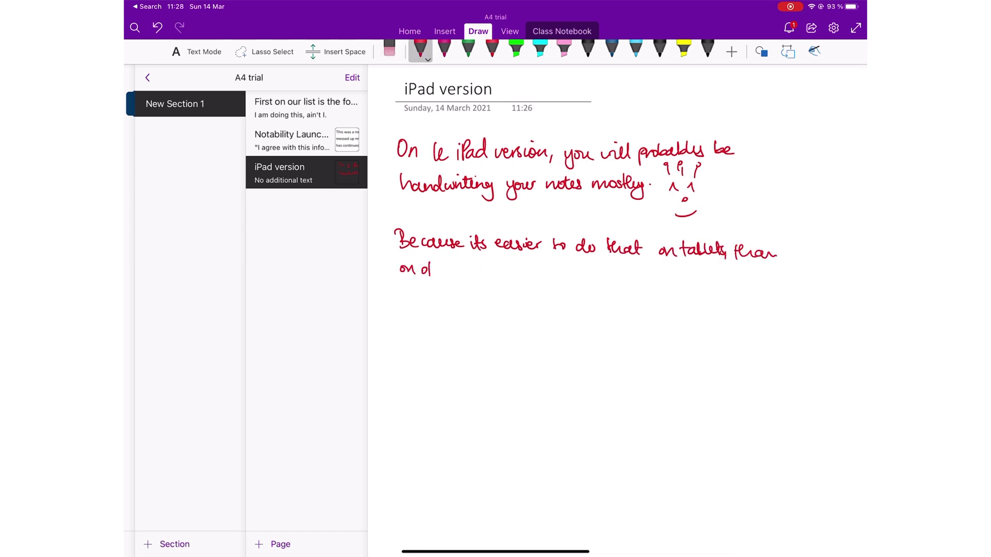
drag(408, 318, 430, 341)
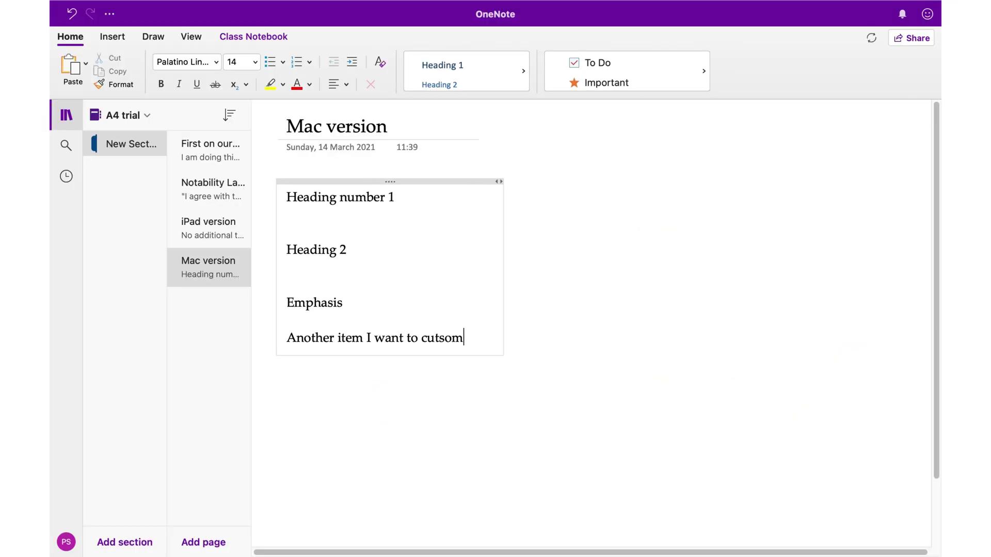
Type 'Then you can add some information under this section…' below Heading number 1
click(314, 219)
text(Then you can a)
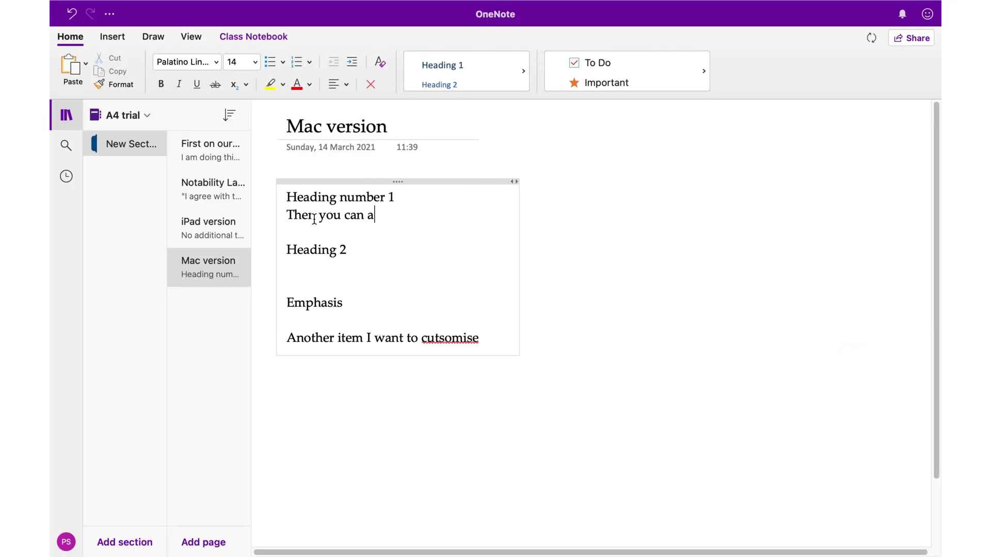
text(dd some information under this section. I am just going to write some random)
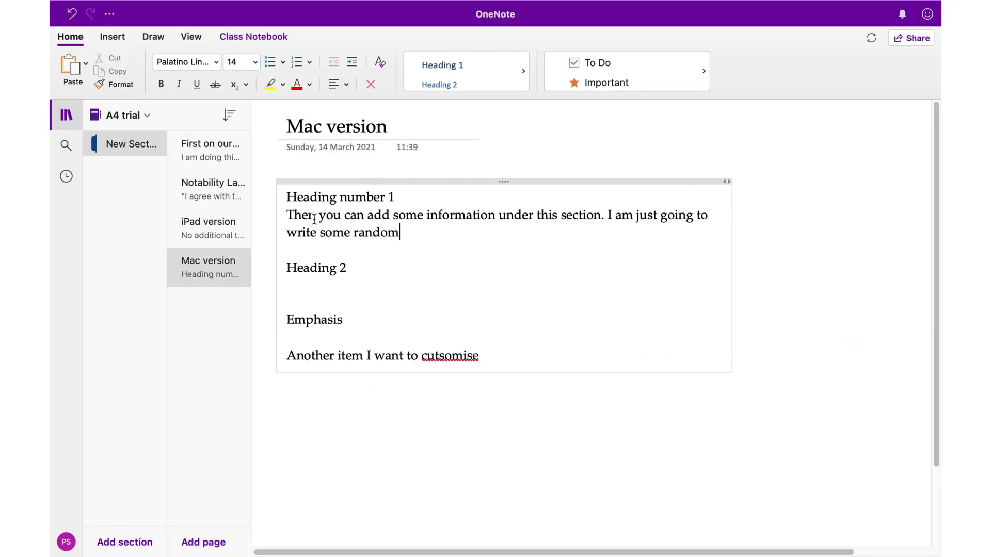
drag(555, 249, 774, 253)
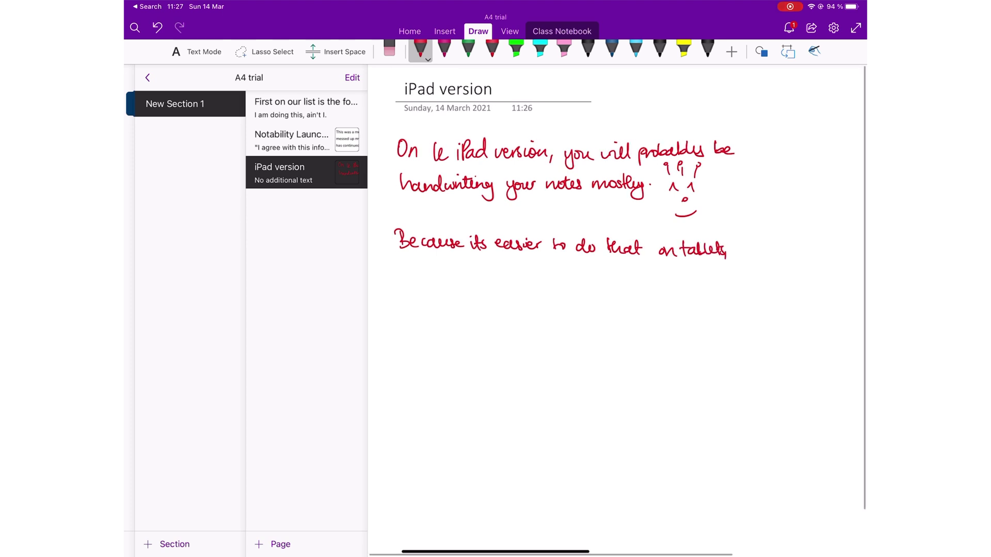
Finish the handwritten tablets line and draw an ellipse and two overlapping rectangles
drag(400, 271, 457, 272)
drag(462, 271, 493, 274)
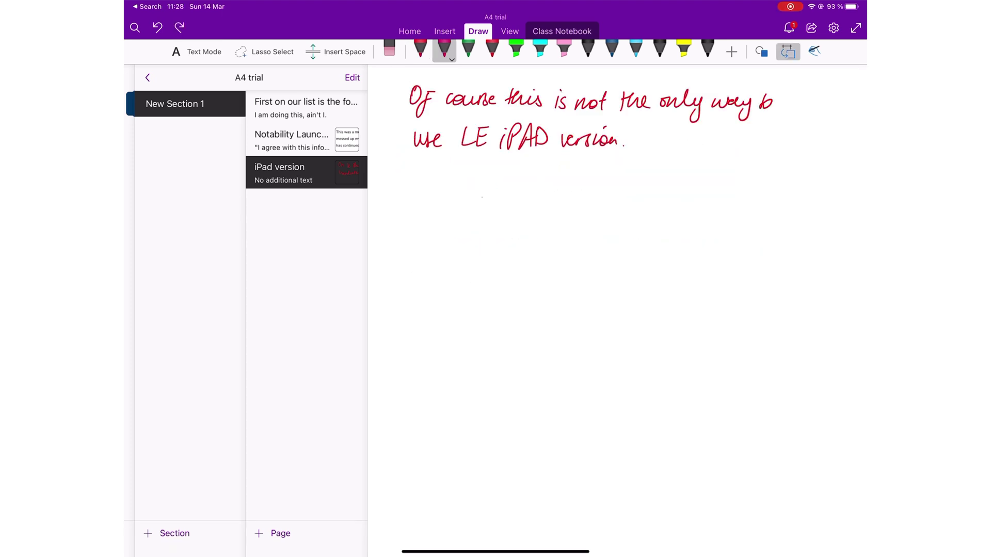
drag(481, 193, 484, 194)
drag(585, 198, 588, 195)
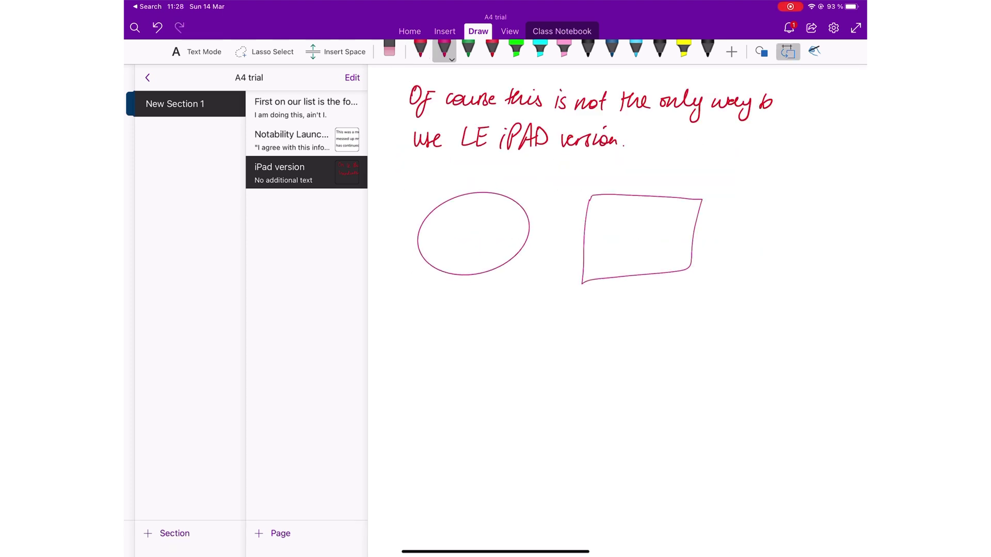
drag(655, 239, 695, 272)
Create a sticky note 'These are only Available on le iPad version' with bullets 'Why?' and 'This is something we must'
click(765, 52)
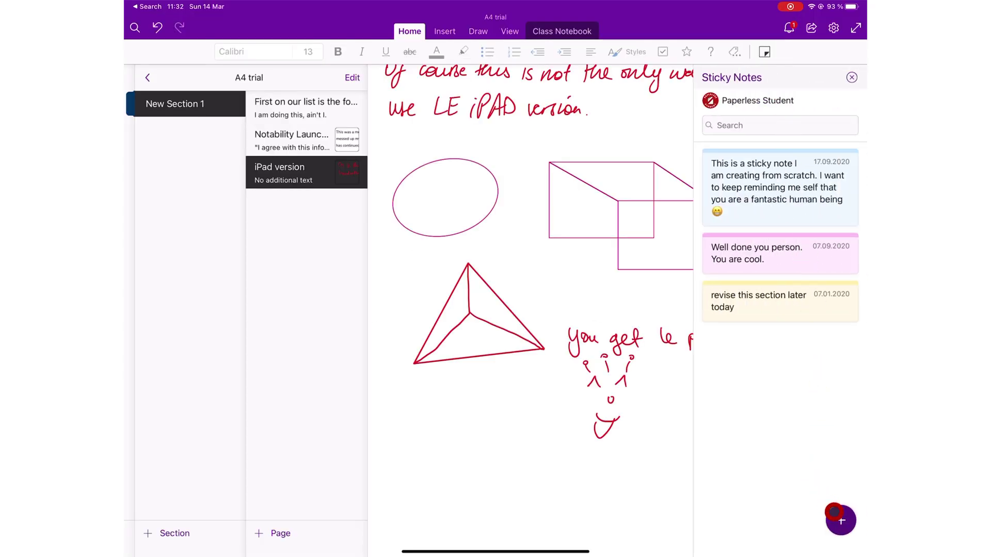
click(839, 518)
text(These are )
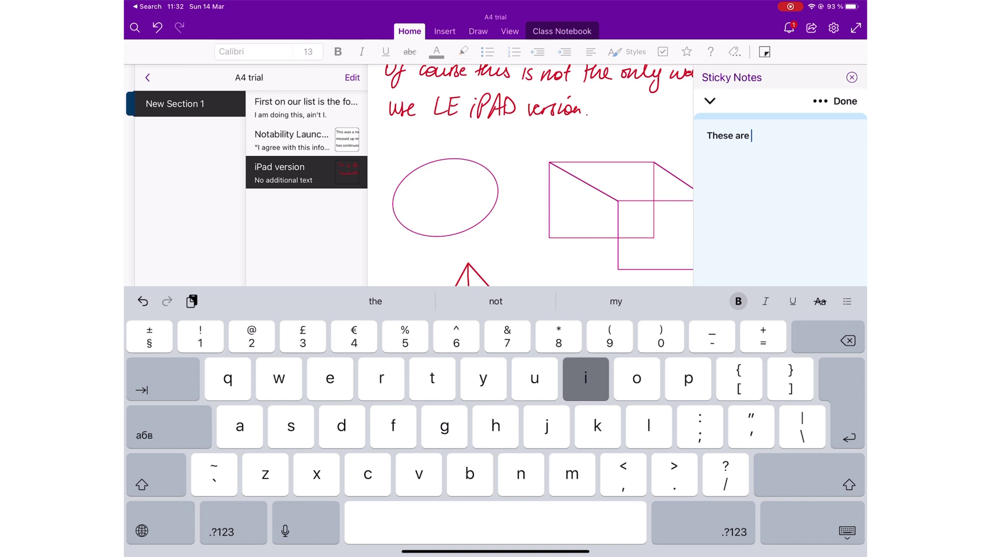
text(only Available on le iPad version)
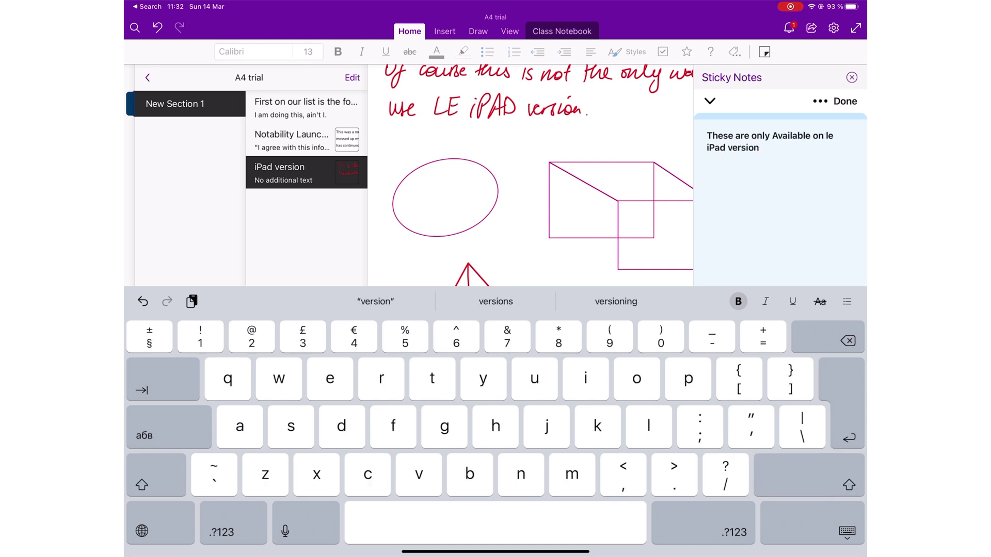
key(Return)
key(Return)
click(846, 301)
text(Why?)
key(Return)
text(This is something we must)
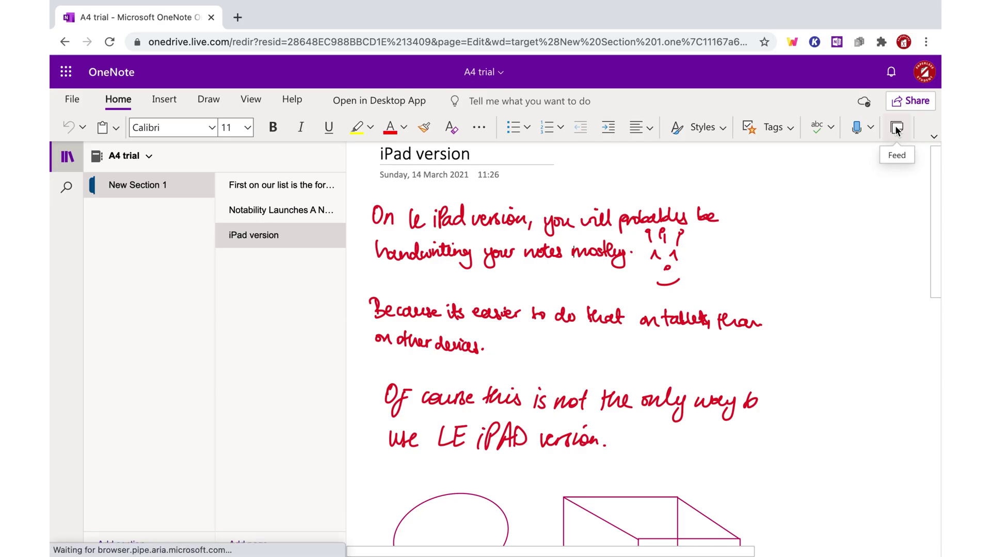
click(897, 129)
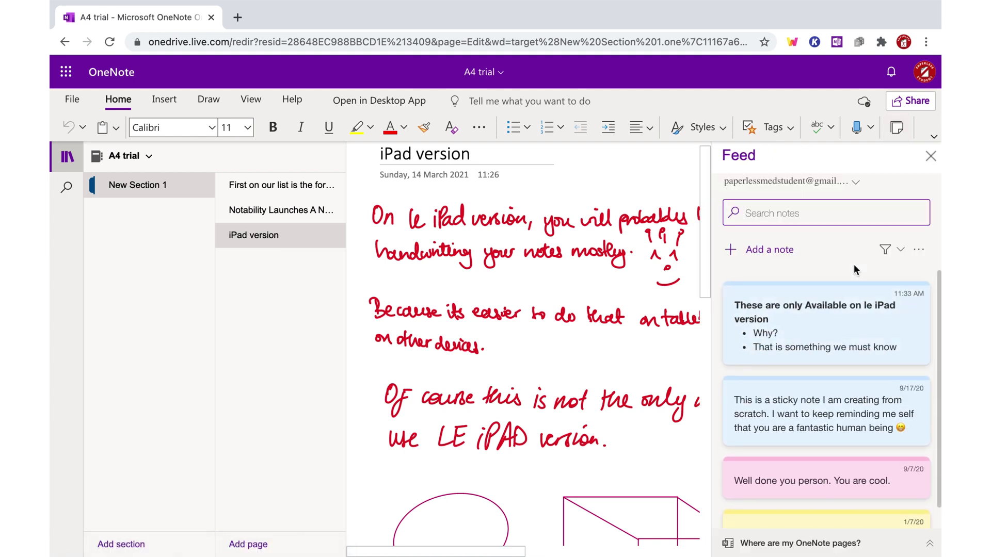
Filter the notes feed to Samsung Notes, then switch the filter to Sticky Notes
click(901, 250)
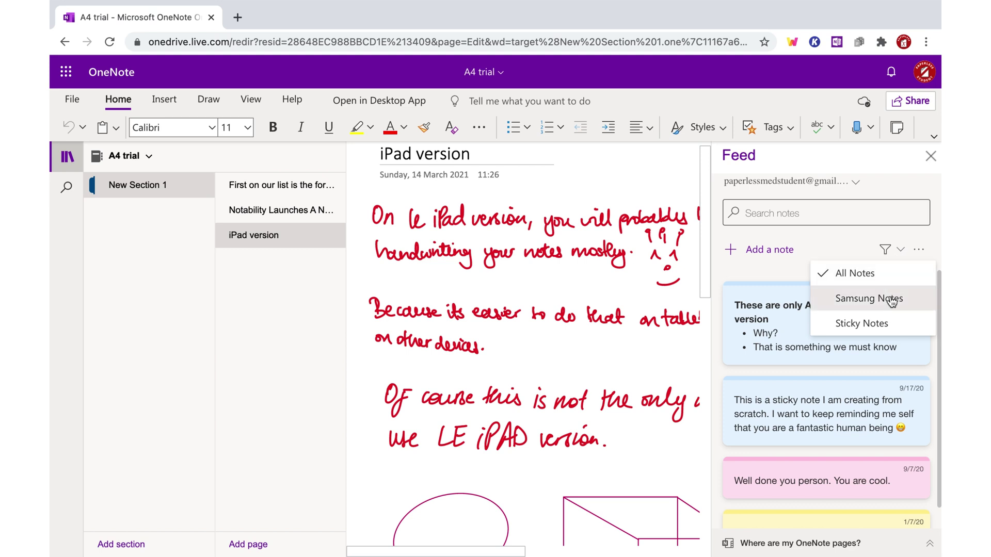
click(887, 299)
click(900, 250)
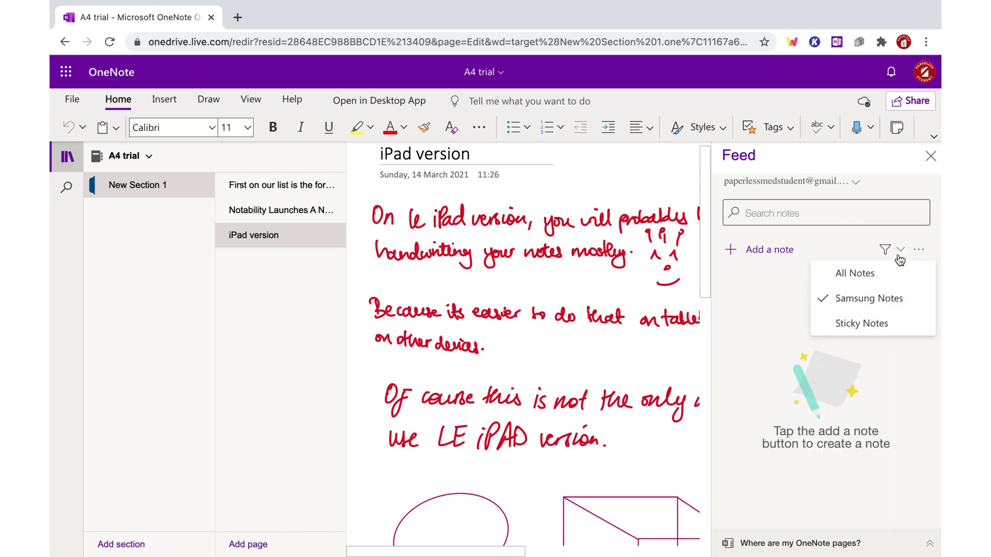
click(883, 322)
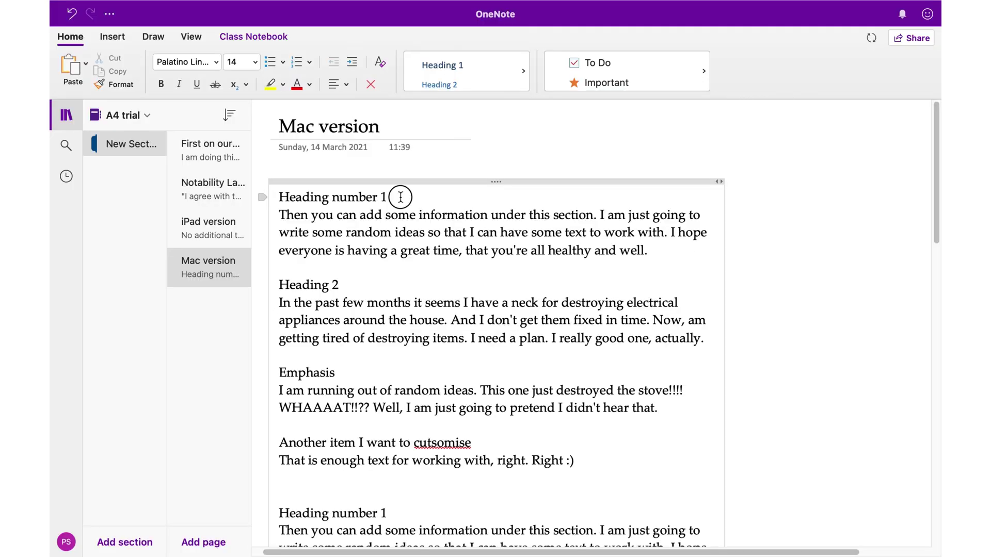
Make Heading number 1 bold, size 22, red and highlighted yellow
drag(381, 197, 282, 199)
click(161, 84)
click(216, 62)
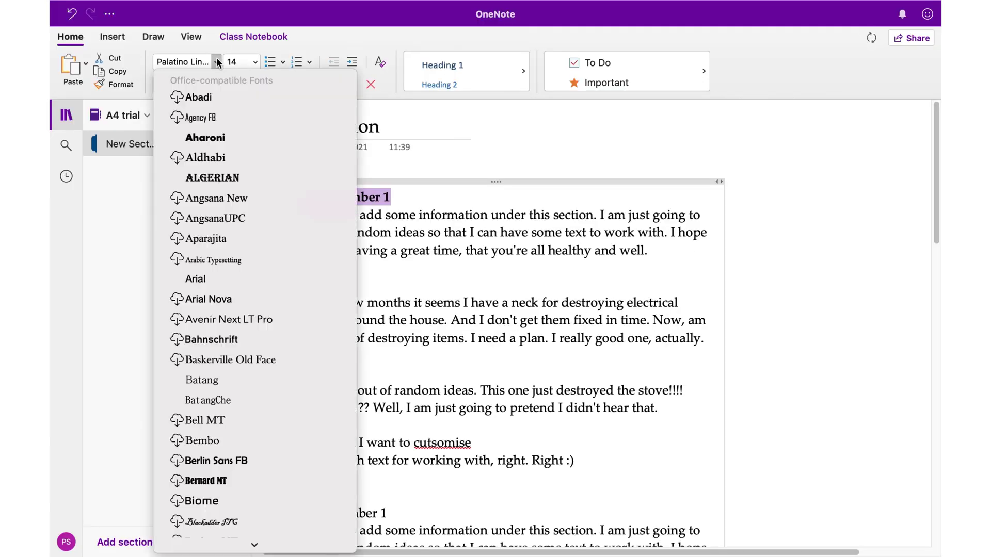
click(219, 62)
click(255, 62)
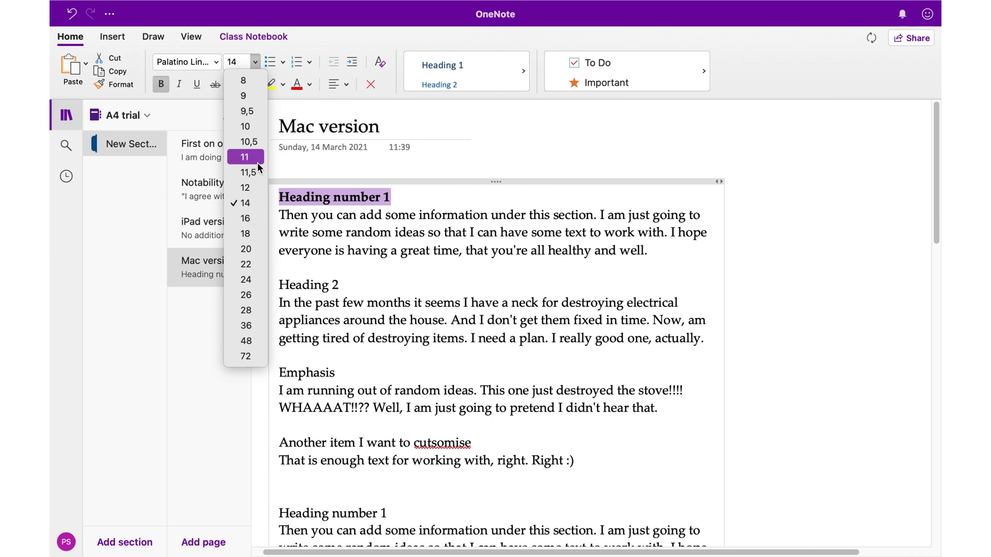
click(246, 260)
click(297, 84)
click(270, 83)
click(330, 237)
scroll(341, 243, down, 1)
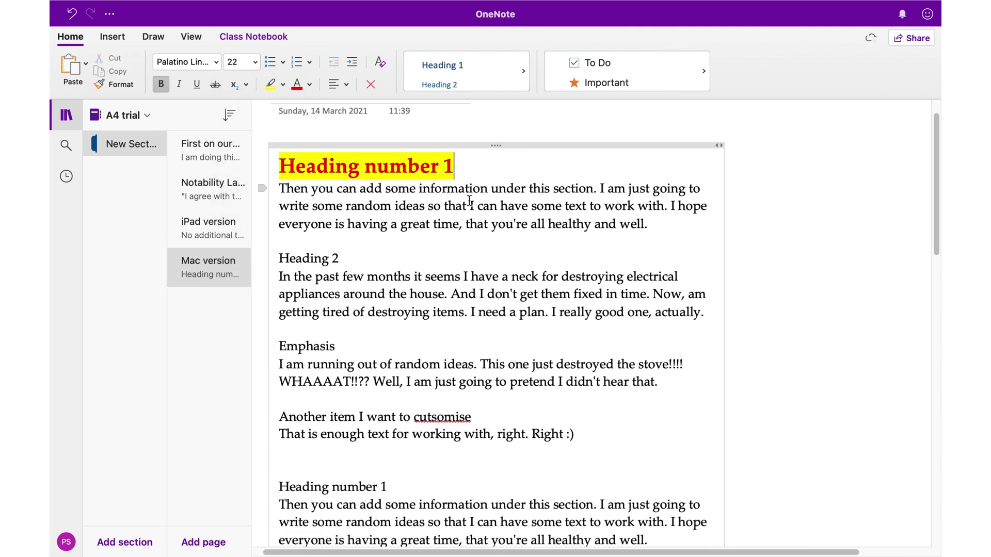
Make Heading 2 bold, size 20, highlighted yellow and red
click(271, 270)
click(161, 84)
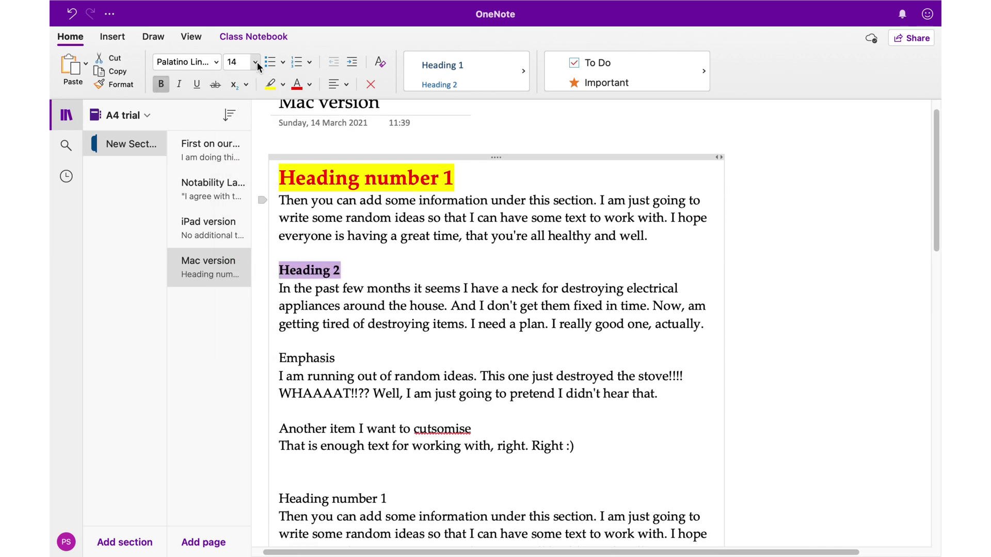
click(255, 62)
click(248, 250)
click(270, 84)
click(415, 266)
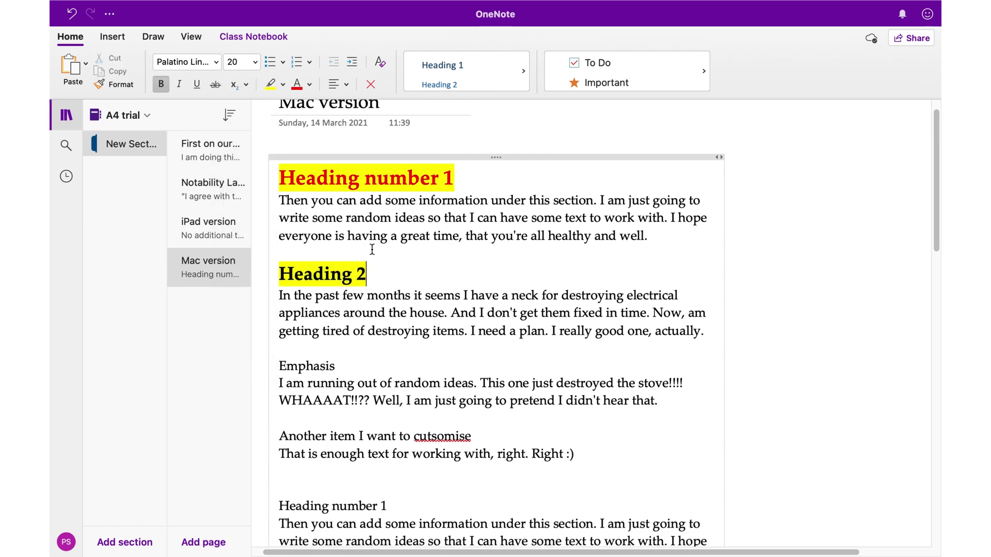
drag(380, 271, 279, 273)
click(300, 86)
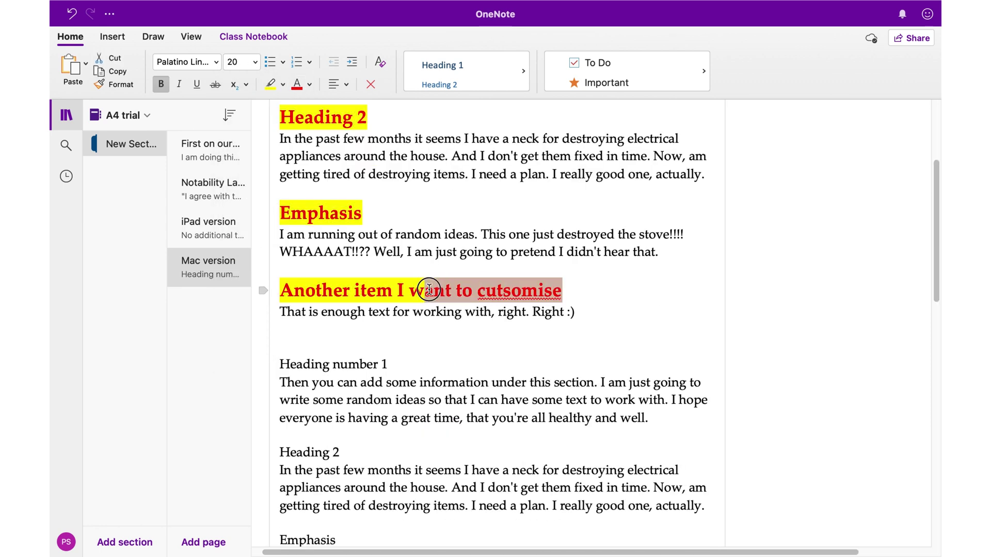
Copy the red highlighted heading format with Format Painter onto the remaining heading lines and Emphasis
drag(429, 287, 282, 283)
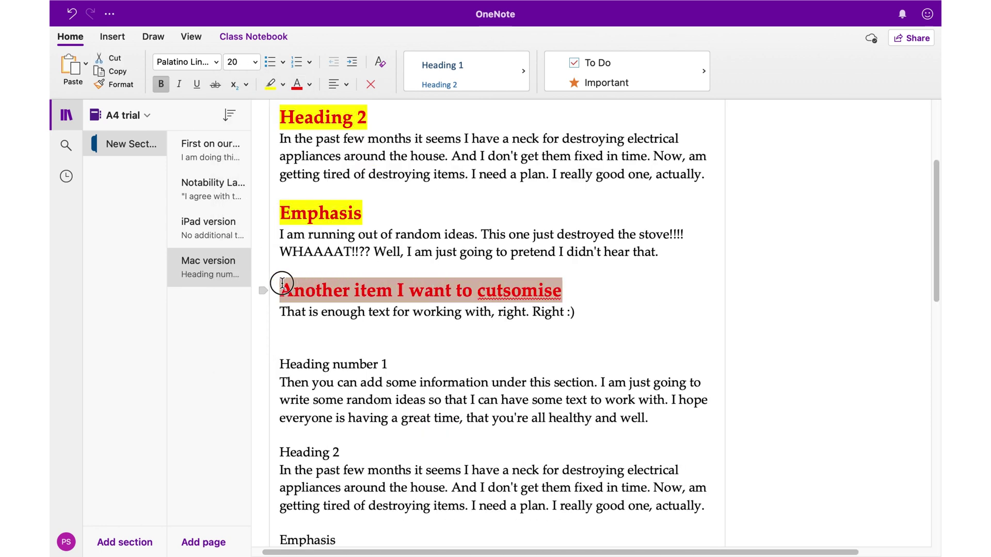
click(126, 85)
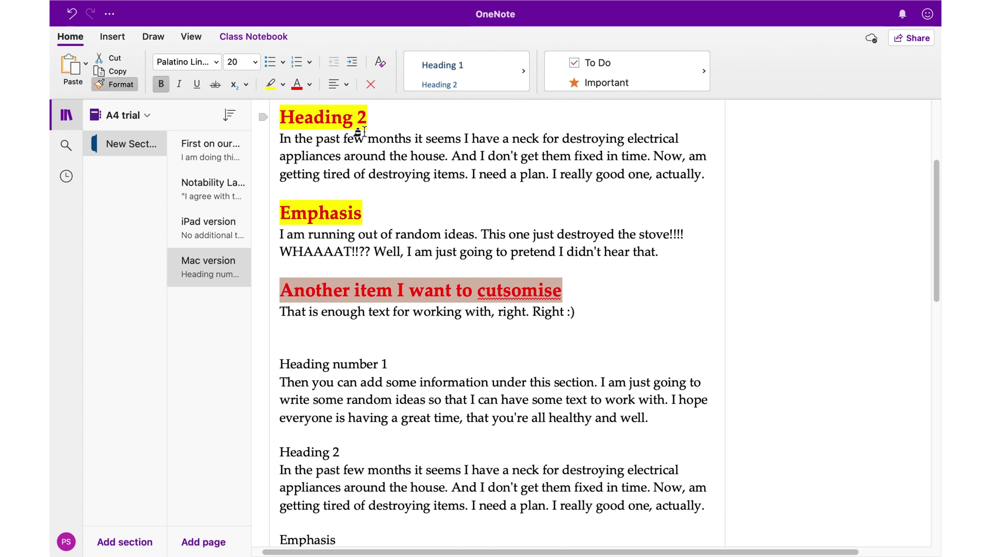
scroll(593, 237, down, 3)
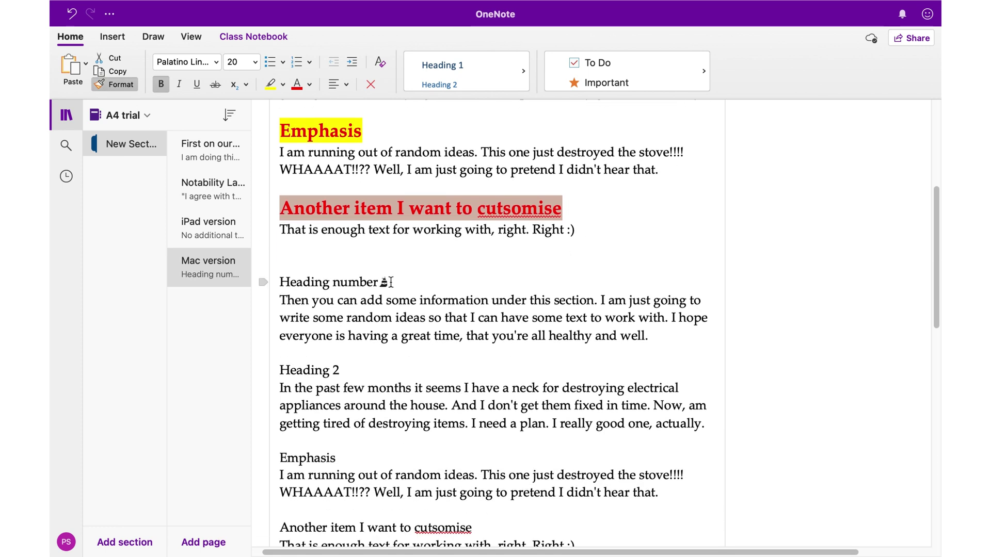
drag(391, 281, 252, 282)
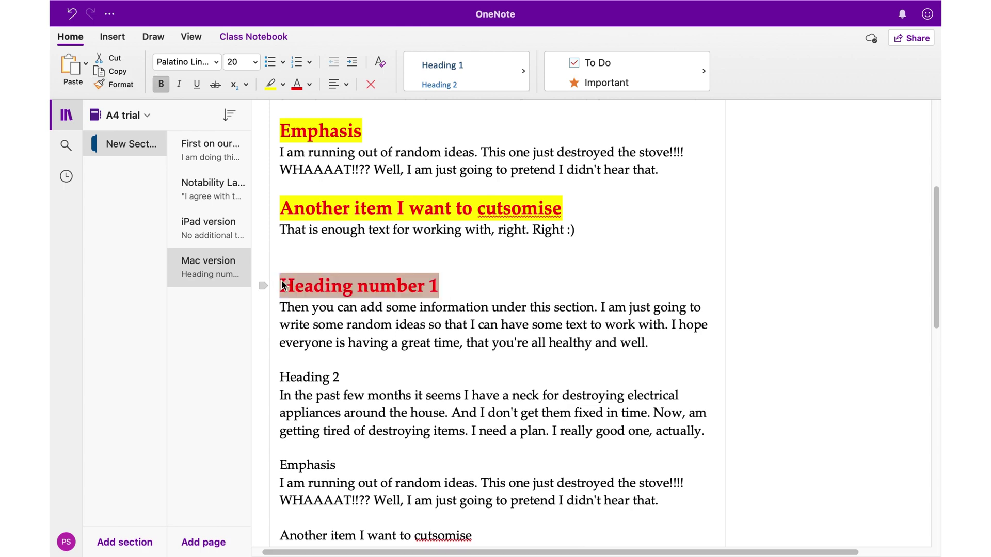
drag(352, 378, 264, 371)
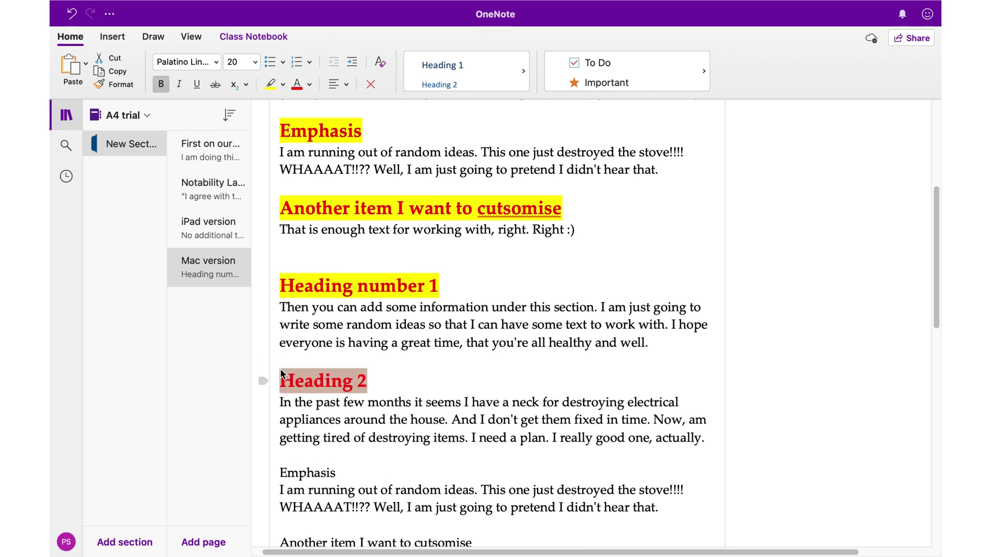
scroll(367, 281, down, 4)
drag(368, 281, 271, 281)
click(123, 84)
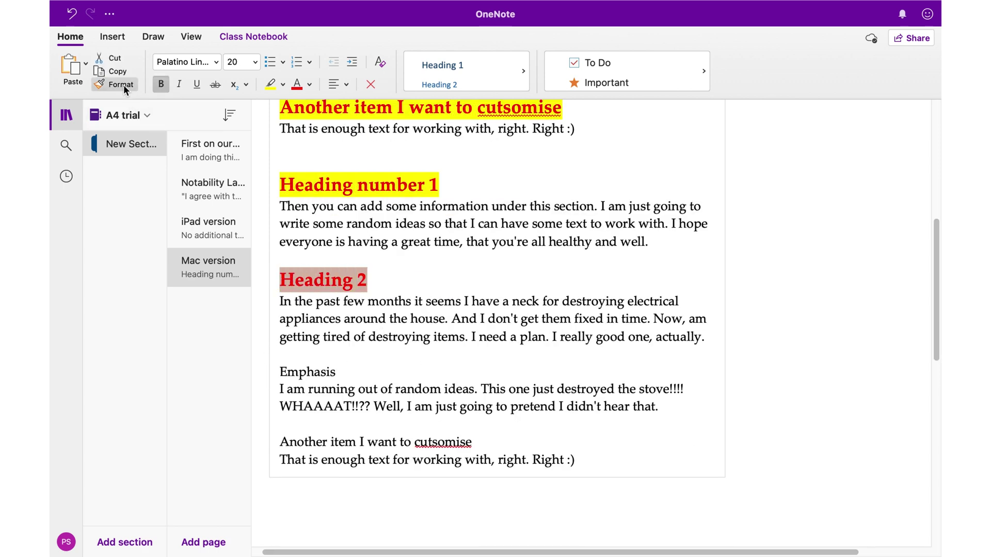
drag(339, 372, 273, 366)
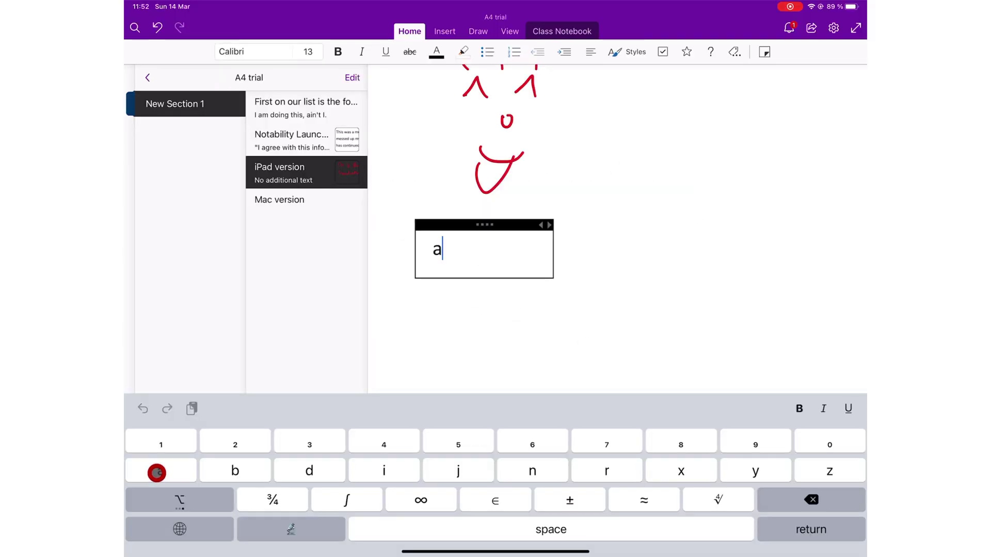
Start typing the equation A² + b on the iPad using the math symbol keyboard
click(155, 471)
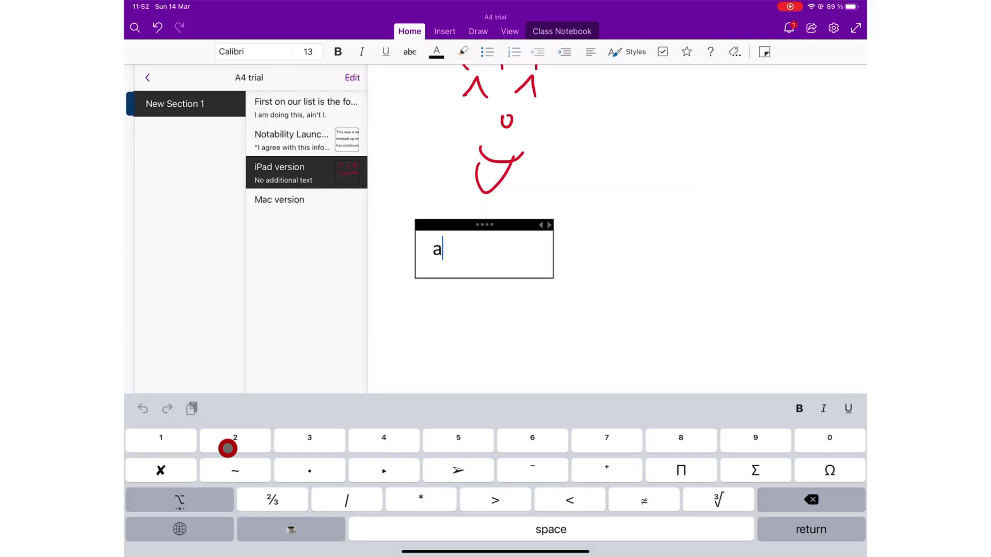
click(235, 437)
click(402, 538)
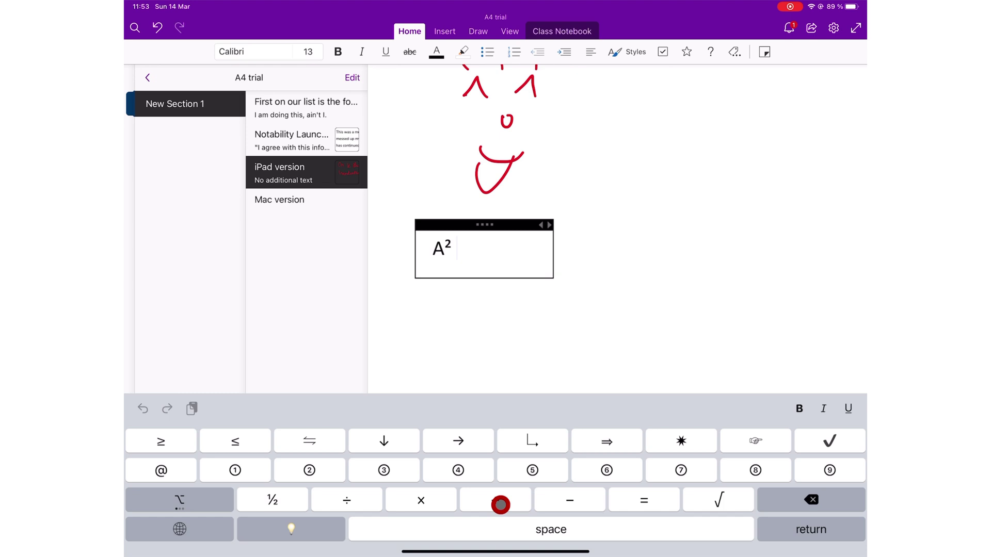
click(495, 500)
text(b)
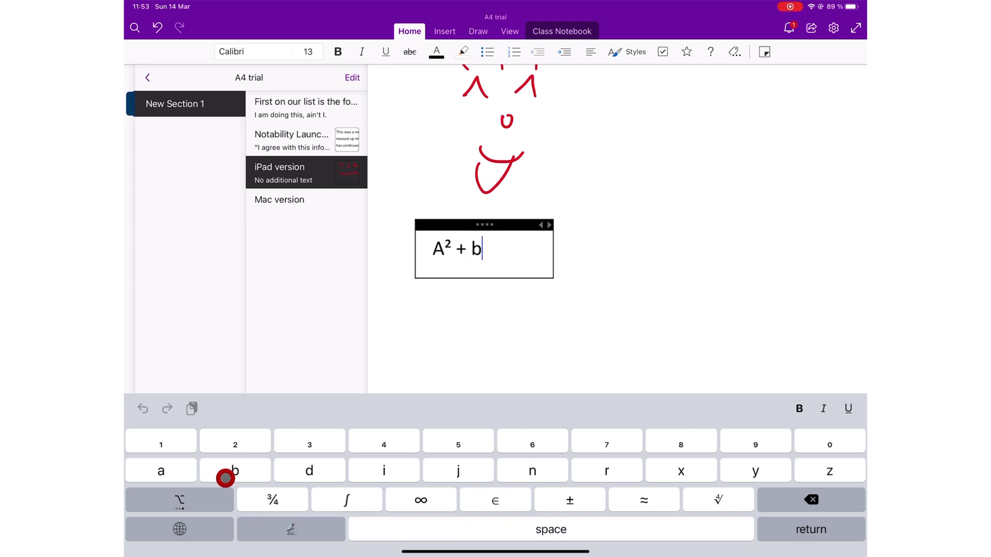
click(209, 502)
Complete A² + b² = c₂ using superscript and subscript, then add the 'Superscript and subscript :)' line
text(2)
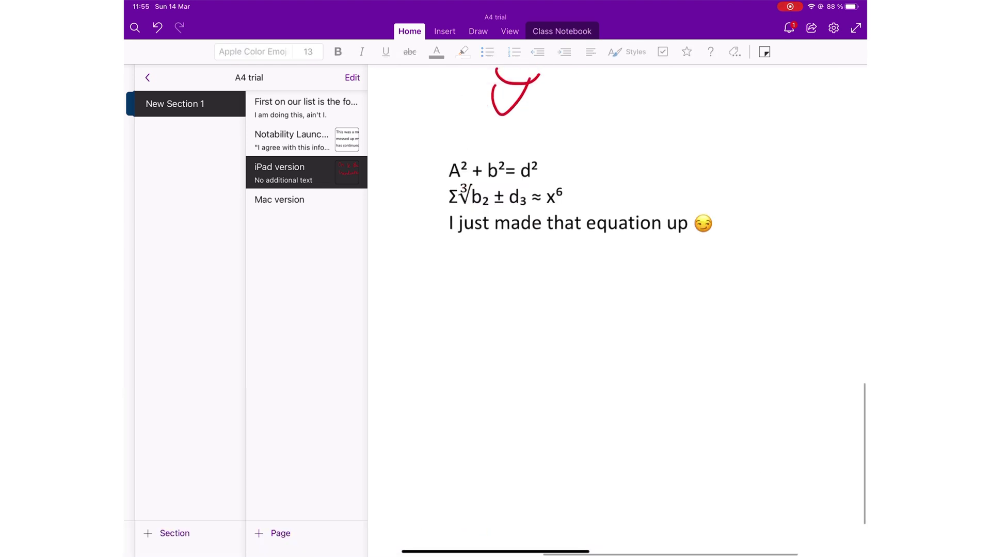
scroll(516, 206, up, 2)
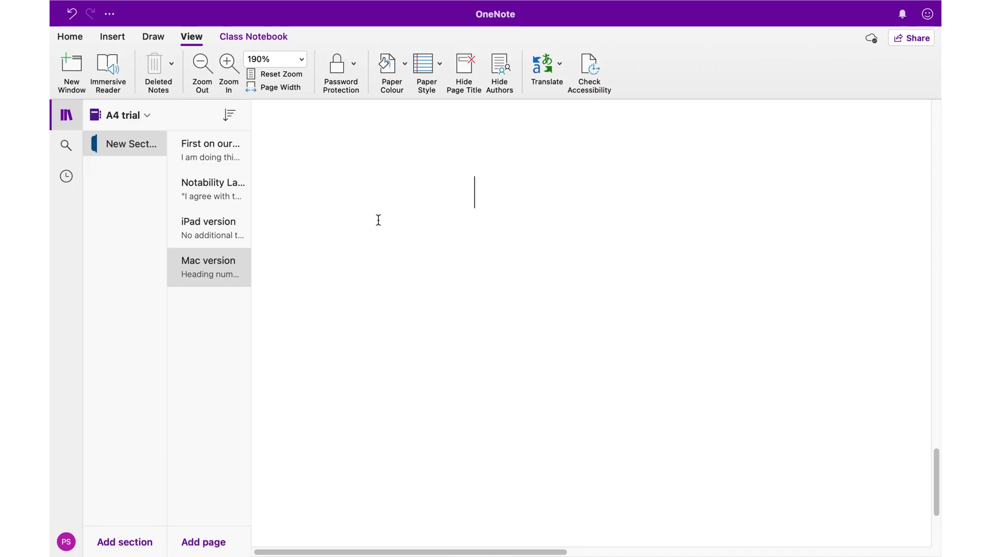
text(a)
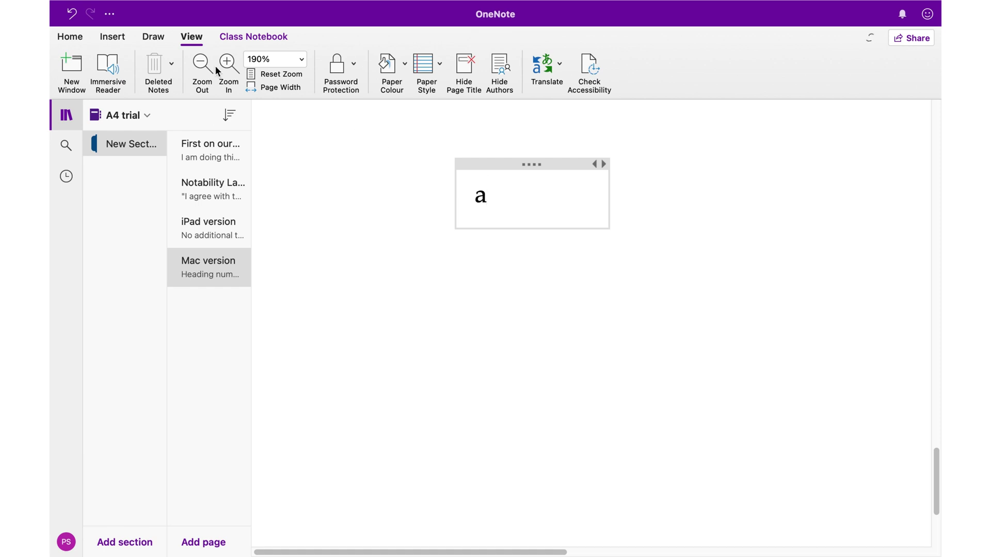
click(69, 36)
click(246, 84)
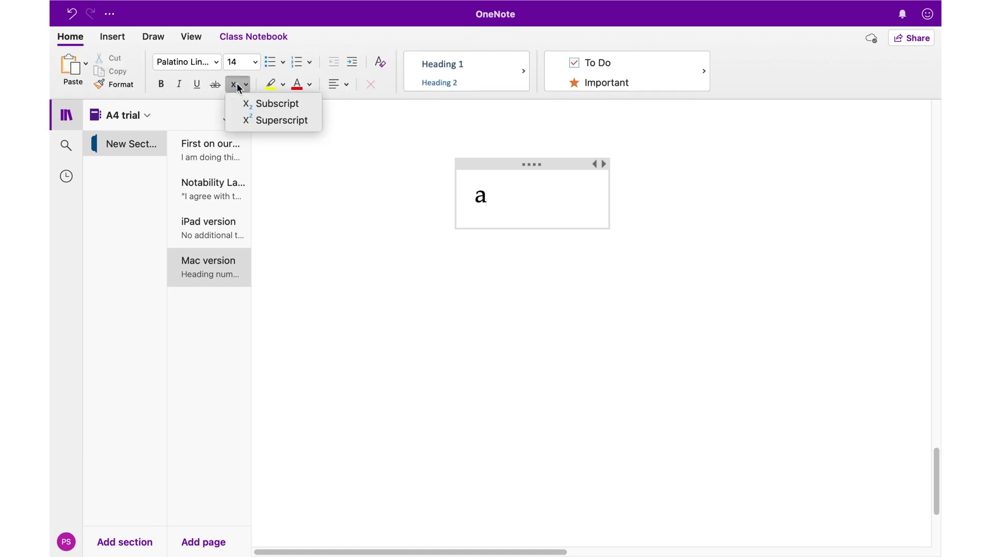
click(259, 106)
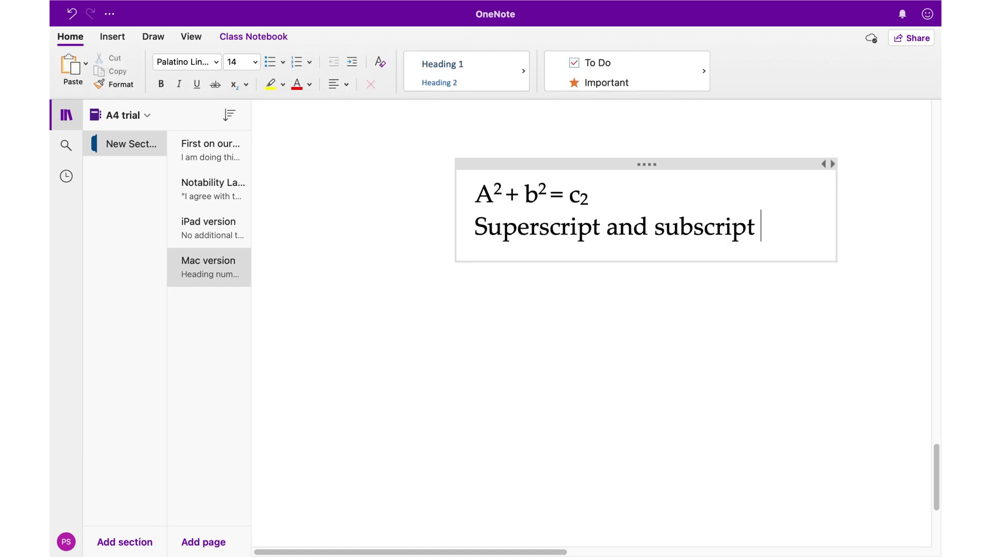
text(:))
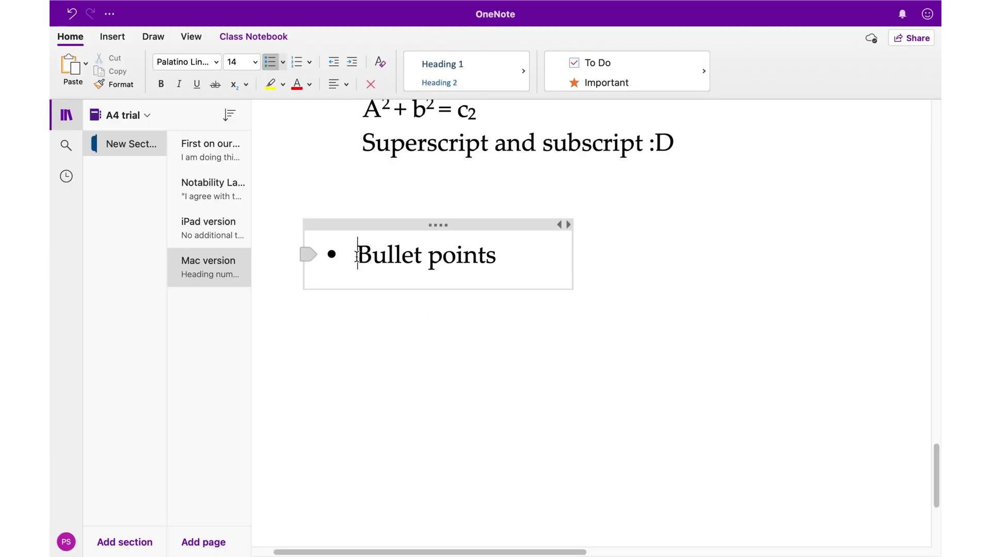
Indent Bullet point 1 to 4 into four levels and give Bullet point 1 an arrow bullet
key(Tab)
key(Tab)
key(Tab)
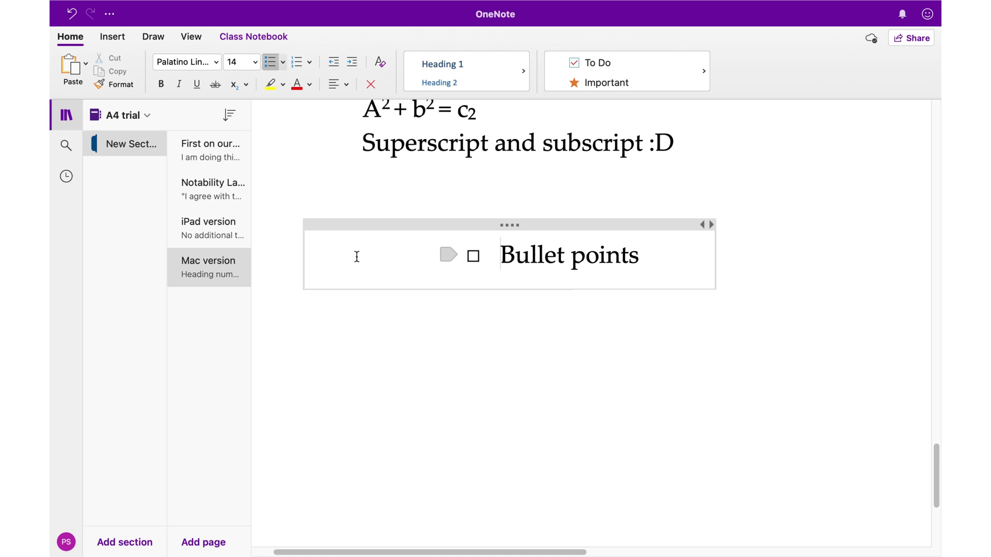
key(Tab)
key(Tab)
key(Tab)
key(Tab)
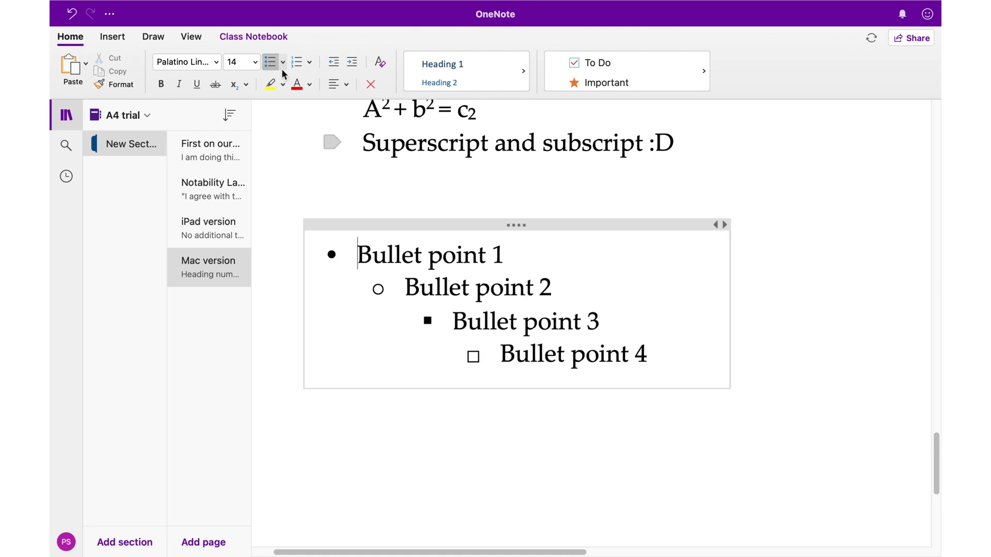
click(283, 62)
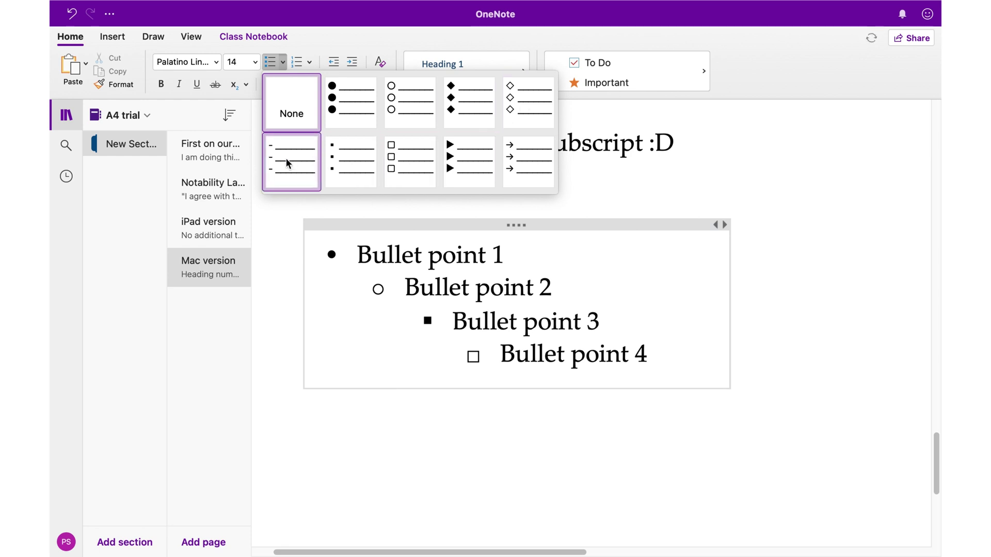
click(458, 154)
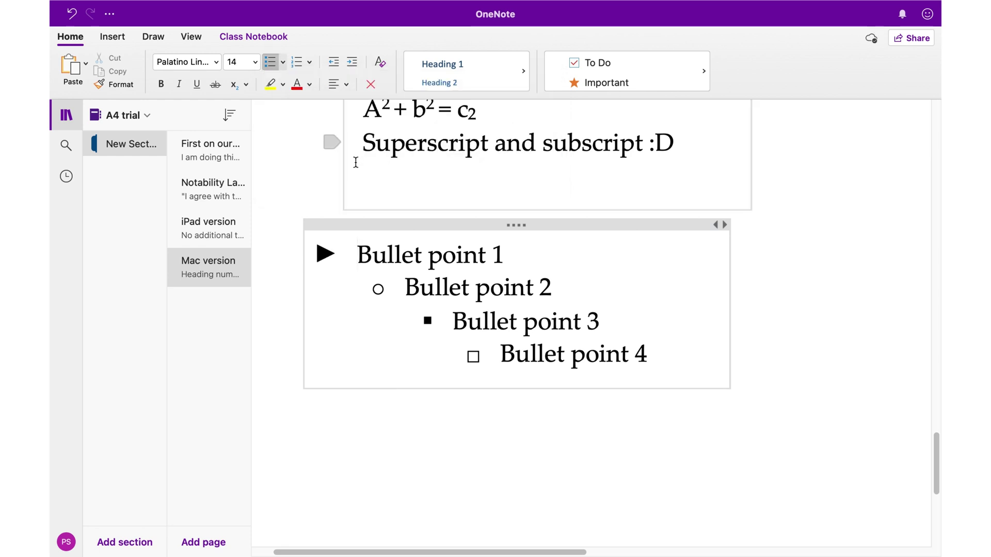
click(283, 61)
click(519, 148)
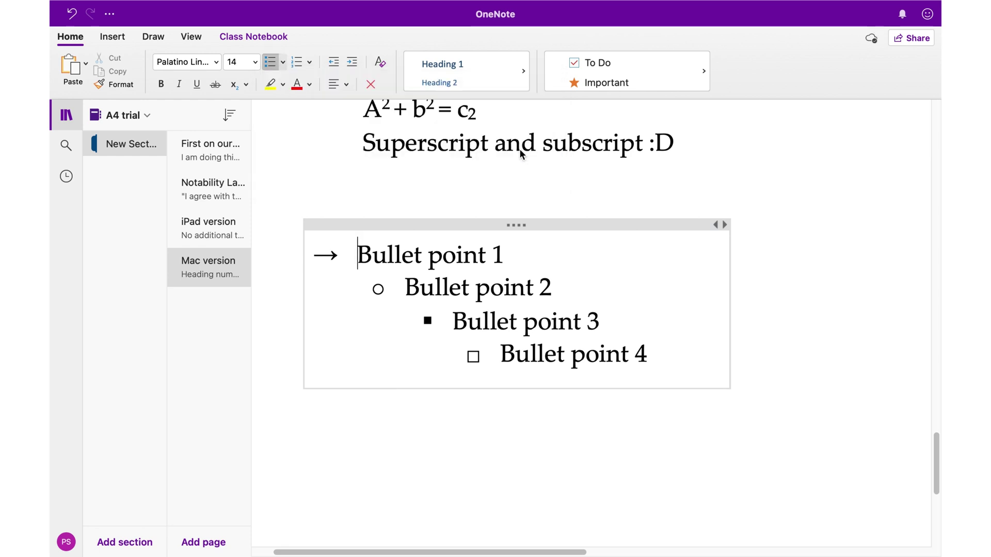
click(283, 62)
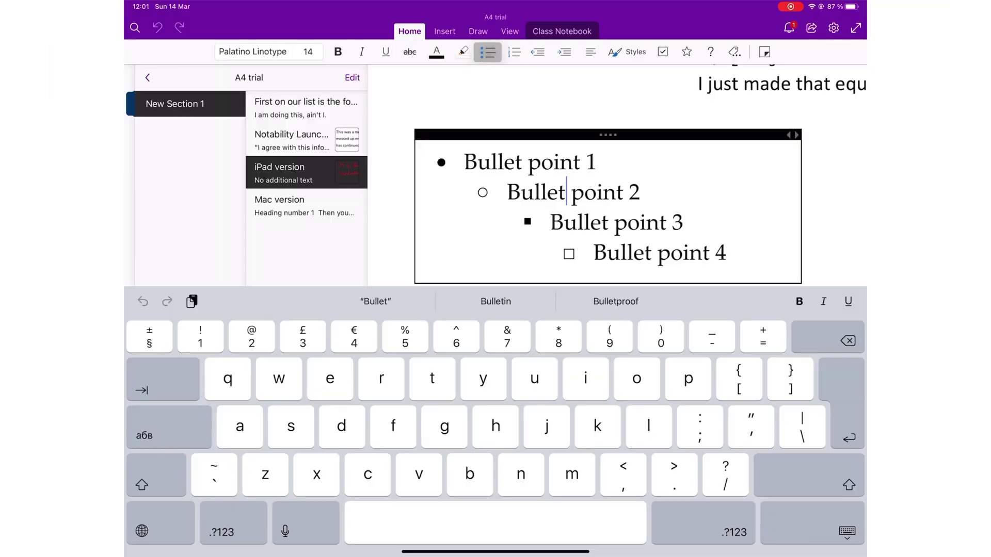
Select all four Bullet point lines and turn bullets and numbering off, leaving plain indented text
click(486, 52)
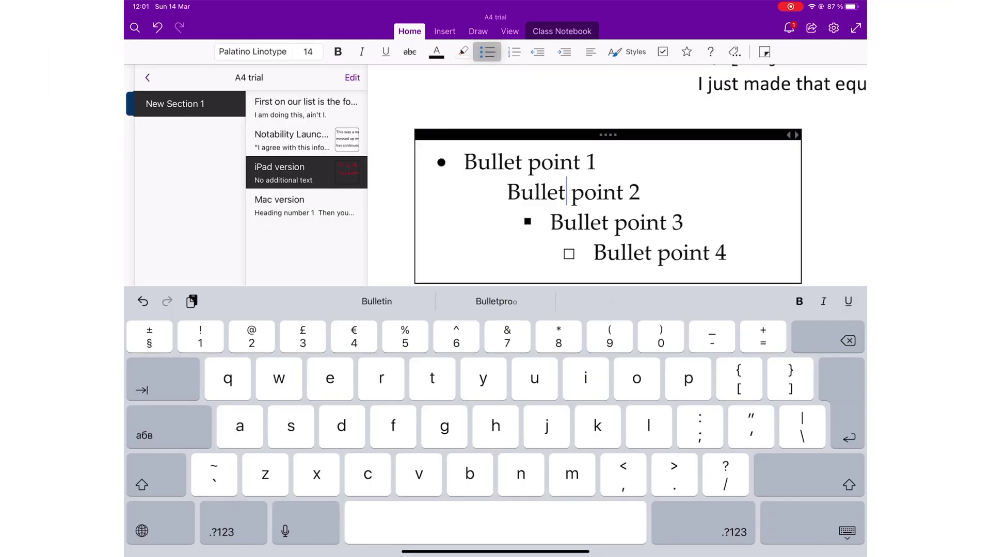
click(487, 51)
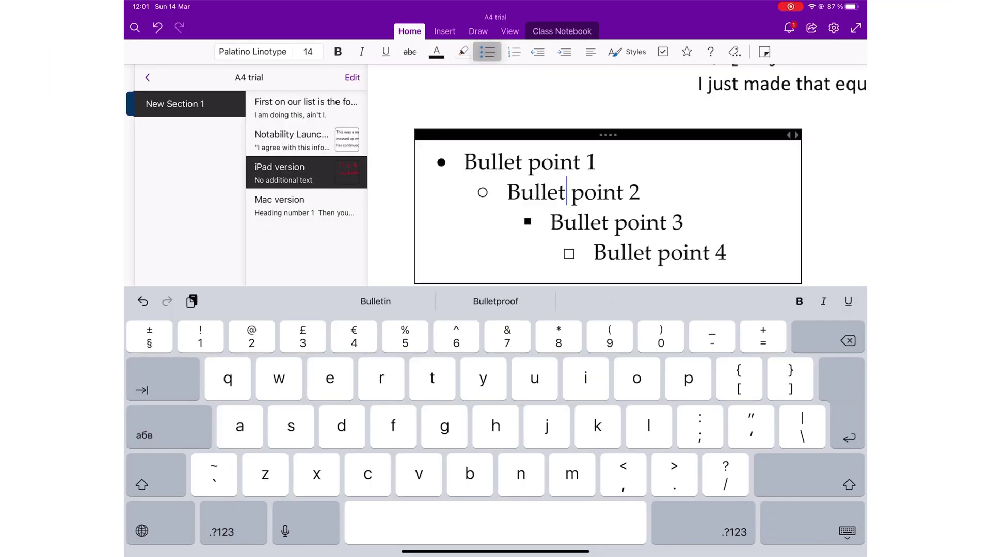
key(ctrl+a)
click(513, 52)
click(513, 51)
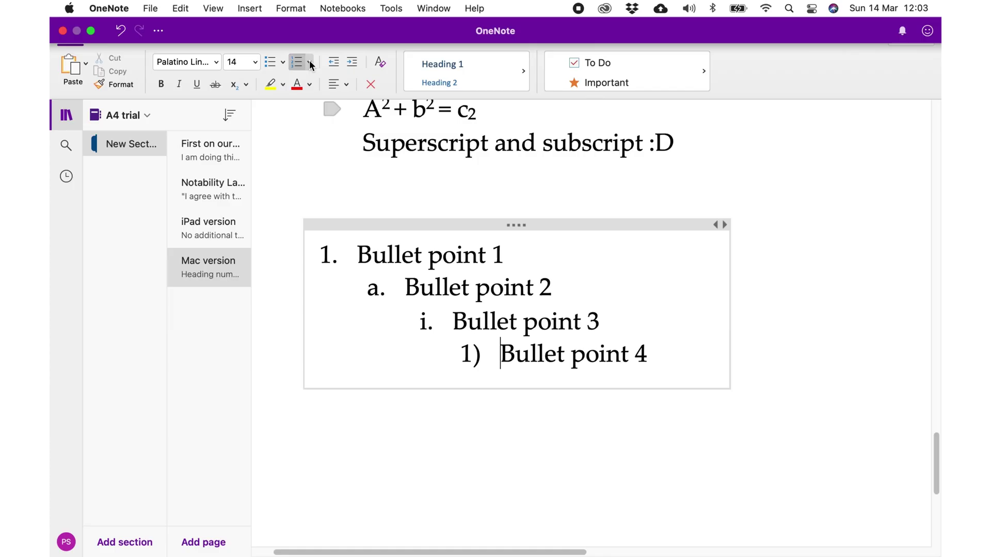
click(308, 63)
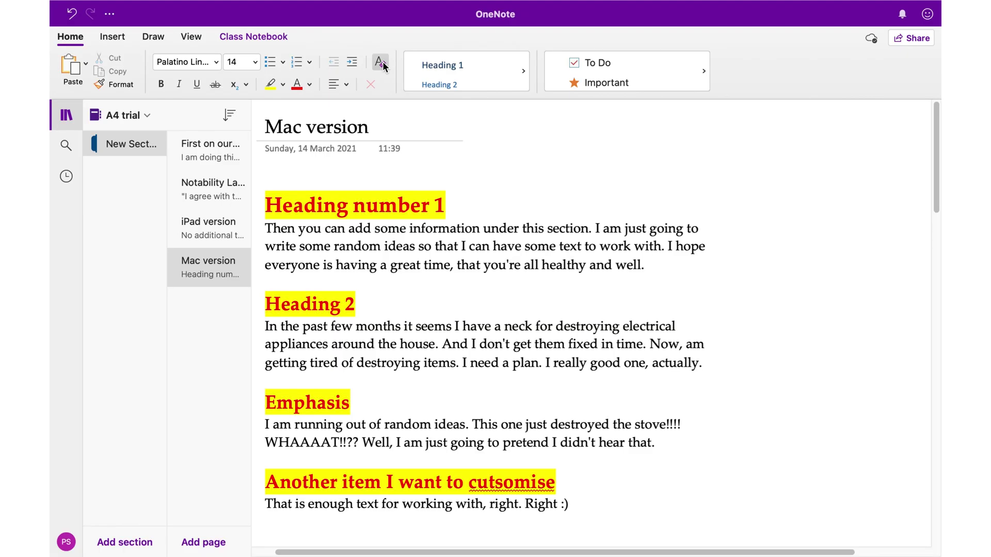
Clear formatting from Heading number 1, Heading 2 and Emphasis, then undo the last two changes
click(366, 198)
click(383, 61)
click(328, 291)
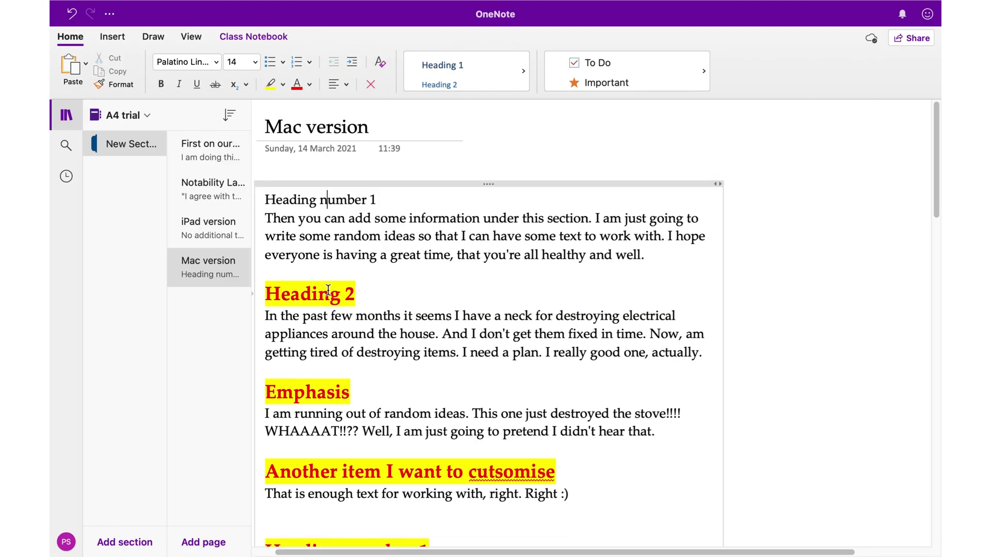
click(380, 59)
scroll(361, 258, down, 3)
click(327, 279)
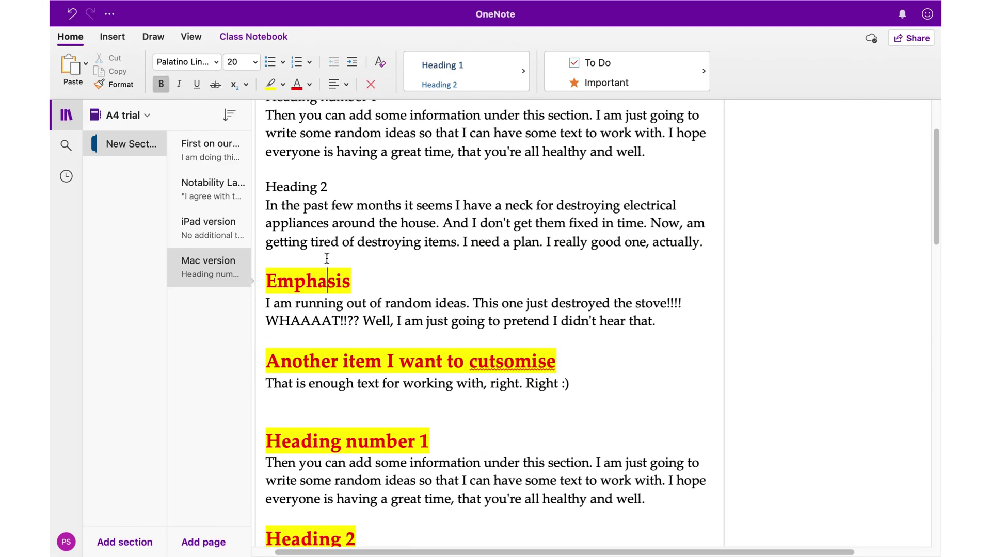
click(380, 63)
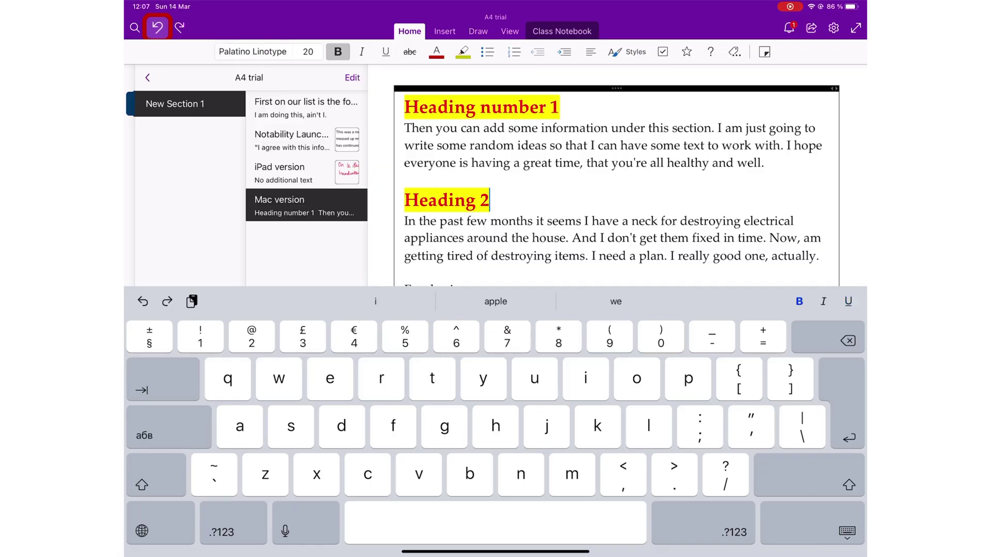
click(158, 27)
click(158, 27)
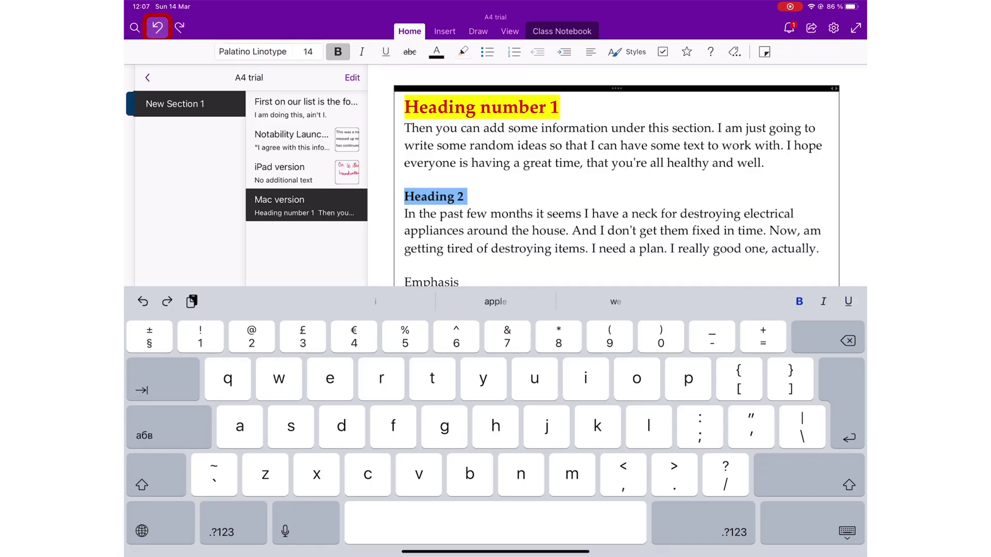
Set Heading number 1 to 14-point, not bold, with no highlight colour
double_click(434, 107)
drag(474, 119, 558, 116)
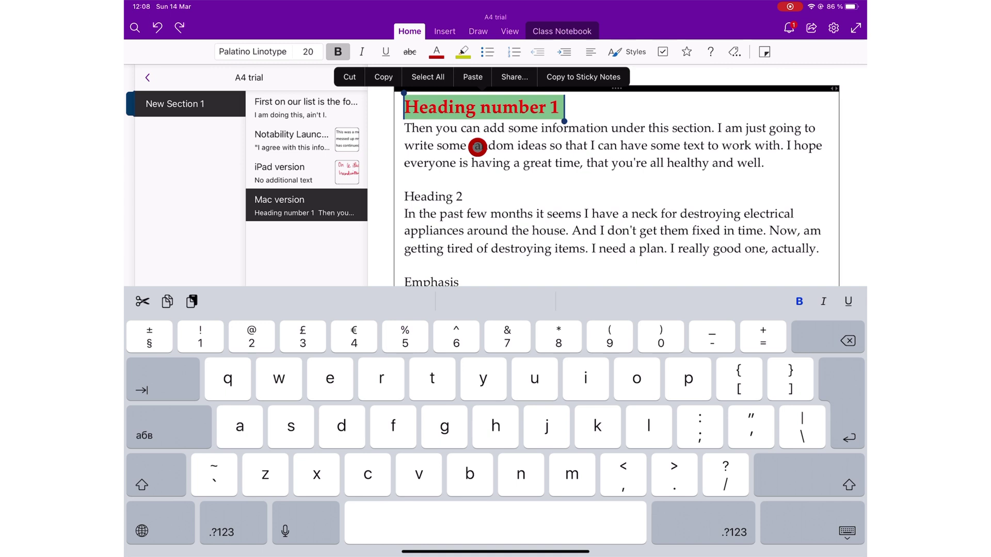
click(437, 52)
click(463, 52)
scroll(463, 180, down, 2)
click(453, 188)
click(338, 52)
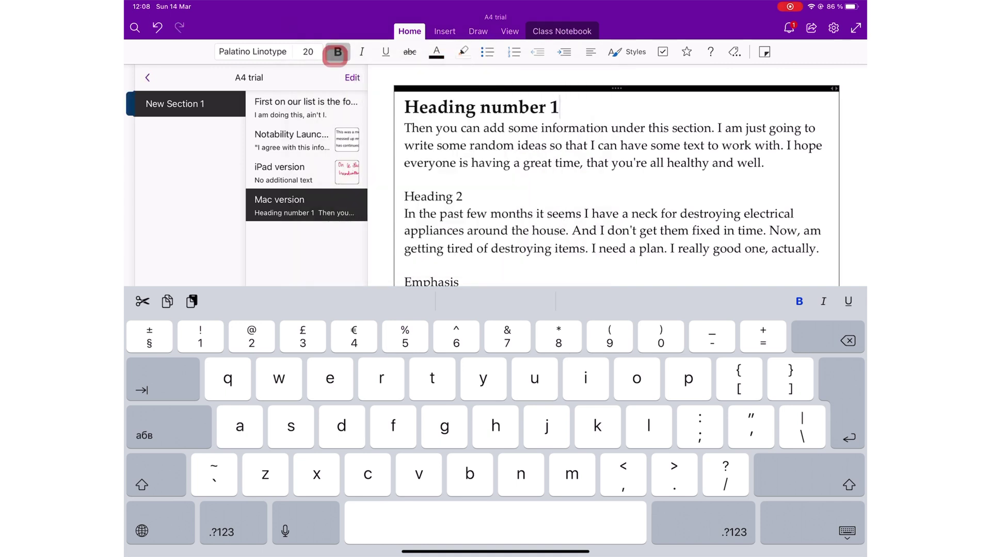
click(482, 110)
click(314, 52)
click(317, 124)
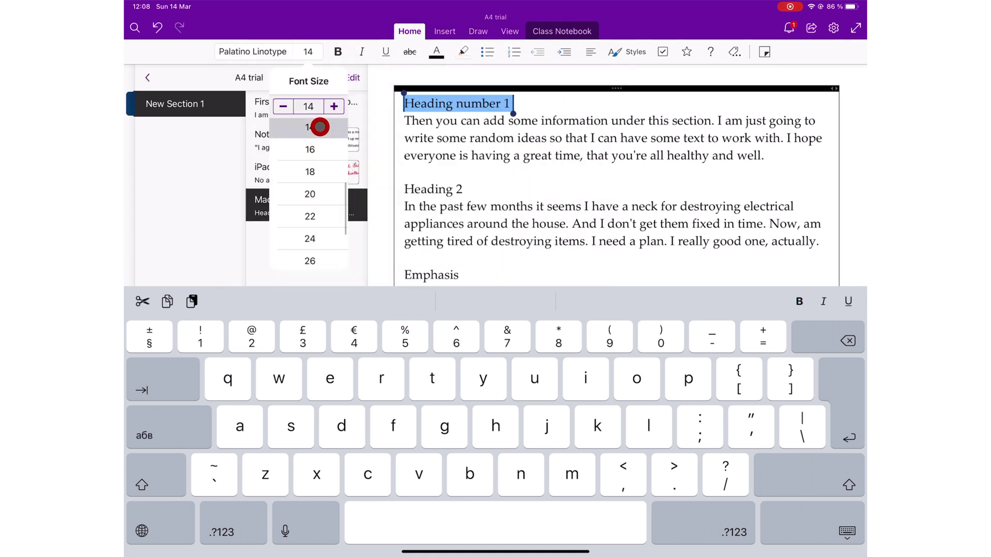
click(593, 106)
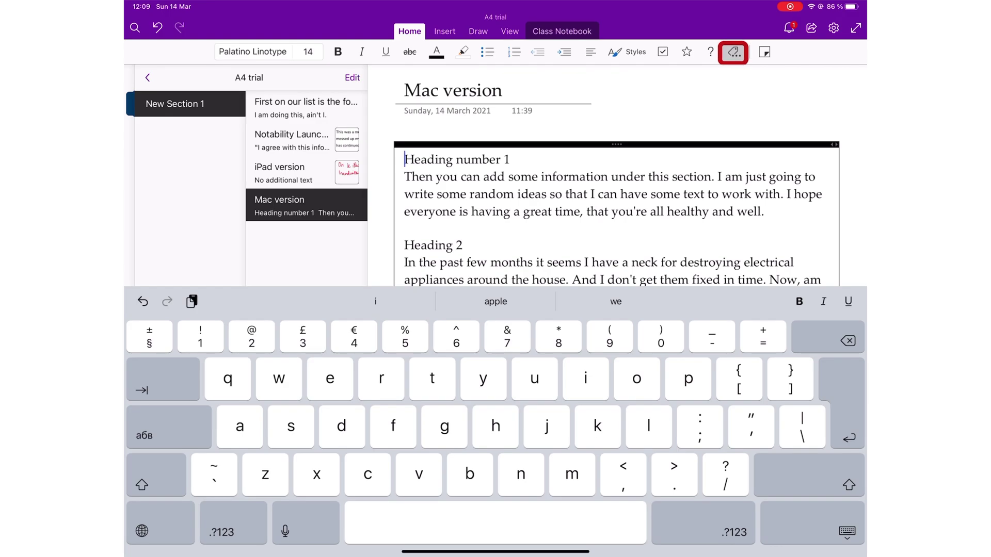
Scroll through the Tag list on the iPad, then open the full Tags gallery on the Mac
click(733, 52)
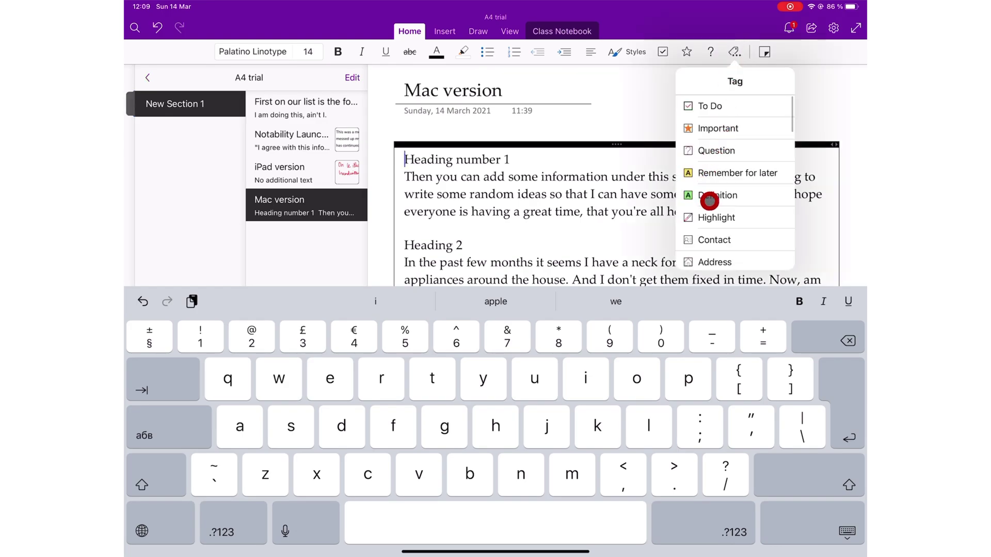
scroll(749, 232, down, 2)
scroll(748, 232, down, 5)
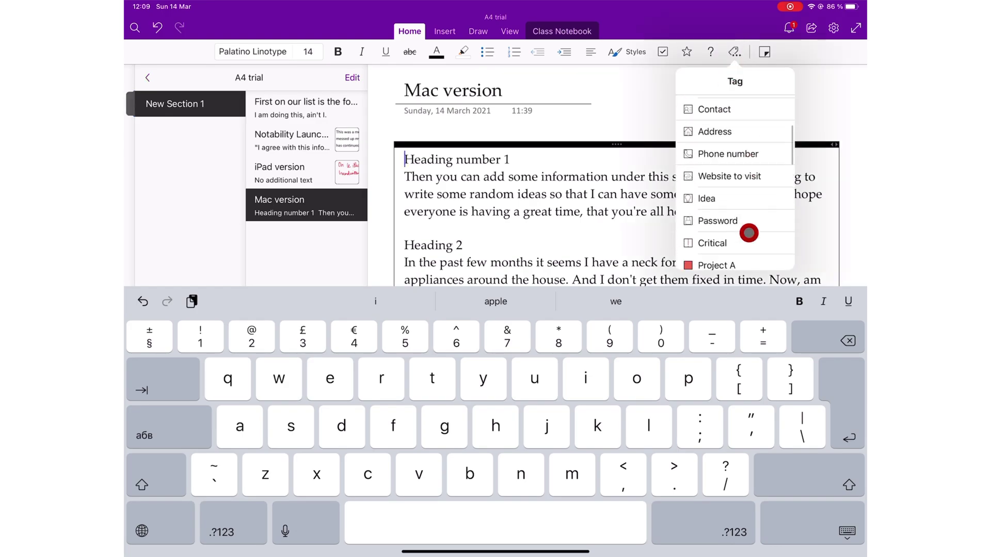
scroll(749, 233, down, 4)
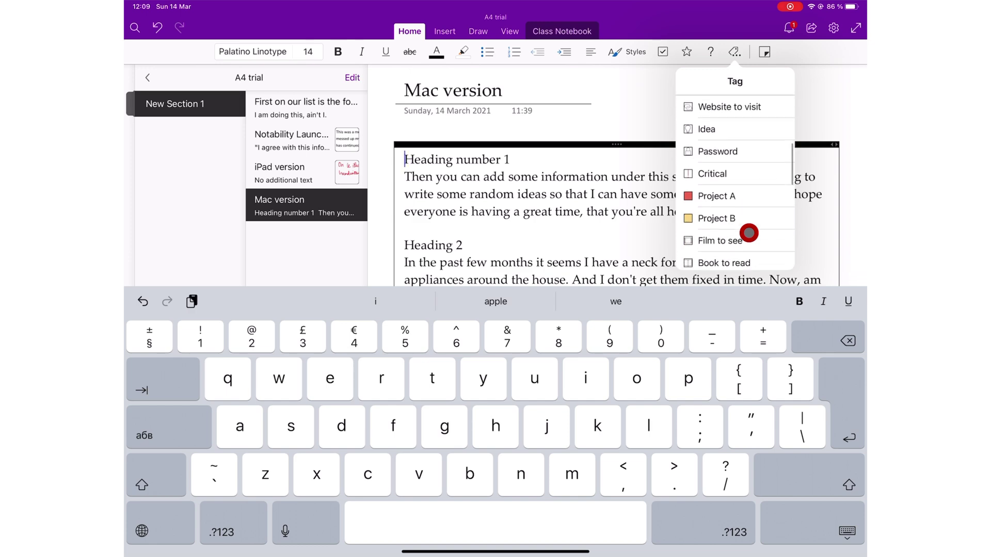
click(621, 94)
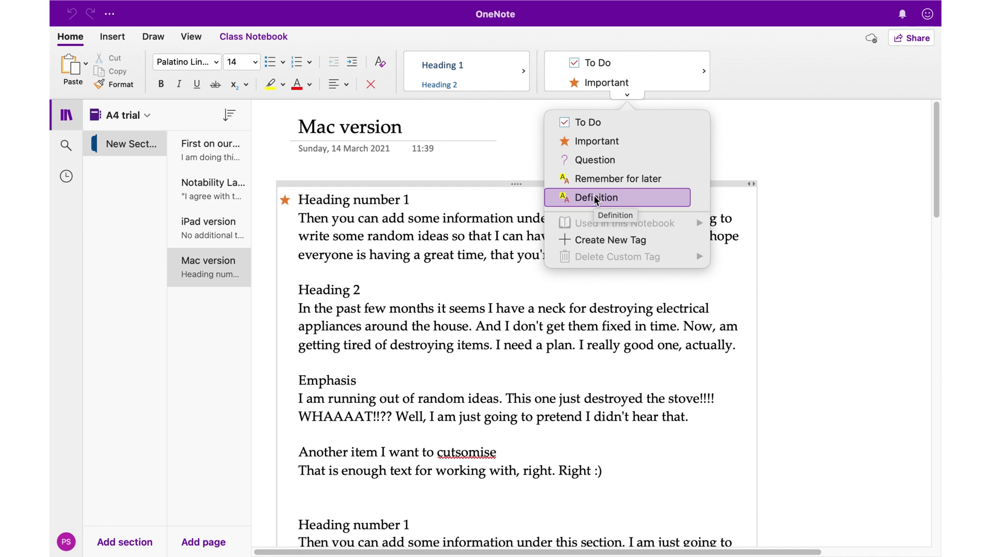
Name a new custom tag 'Le custom tag' and give it a smiley icon from All Icons
click(600, 240)
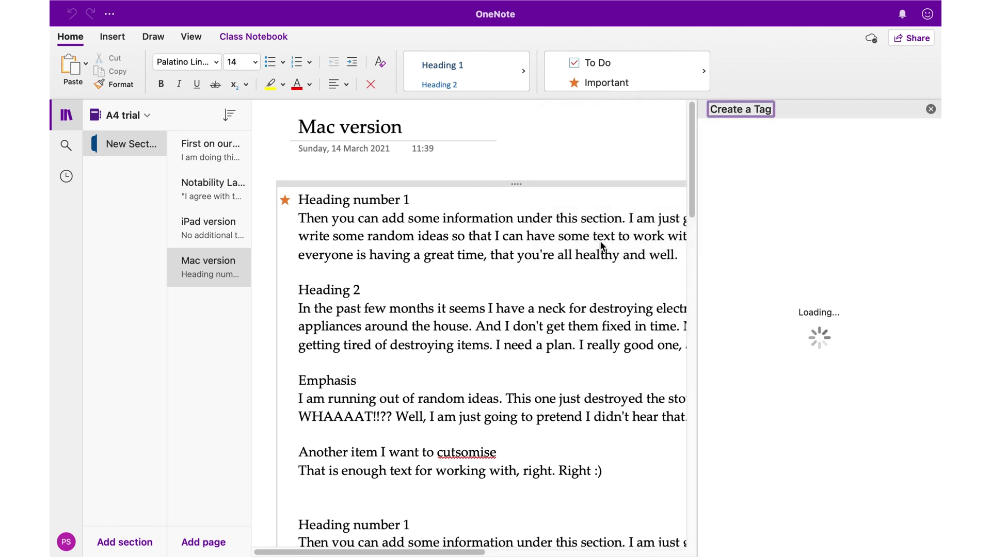
text(Le custom)
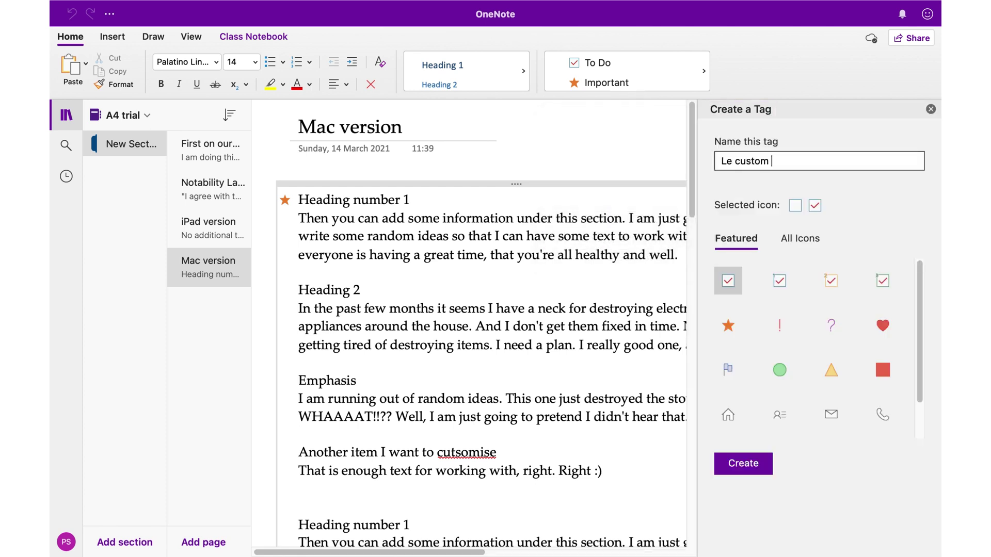
text( tag)
click(792, 247)
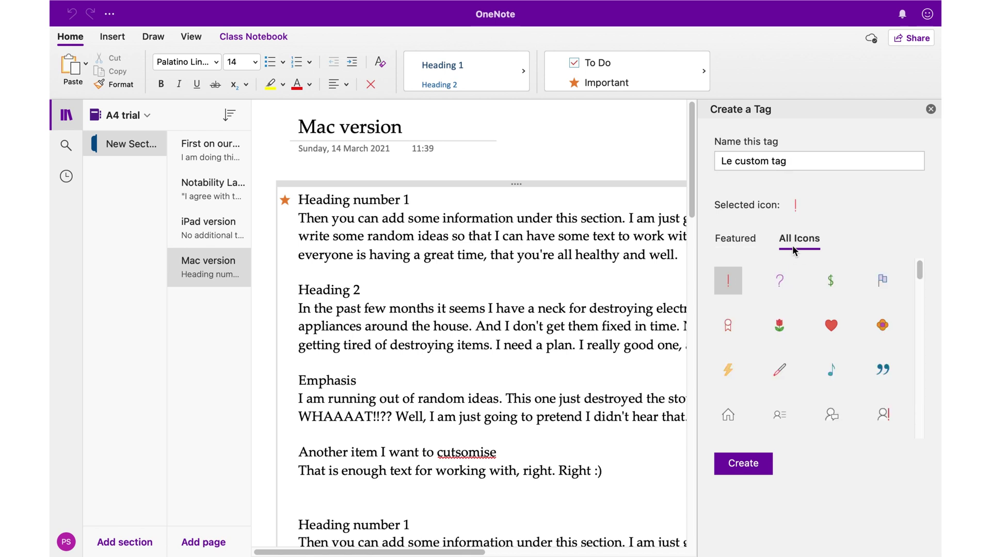
scroll(828, 339, down, 5)
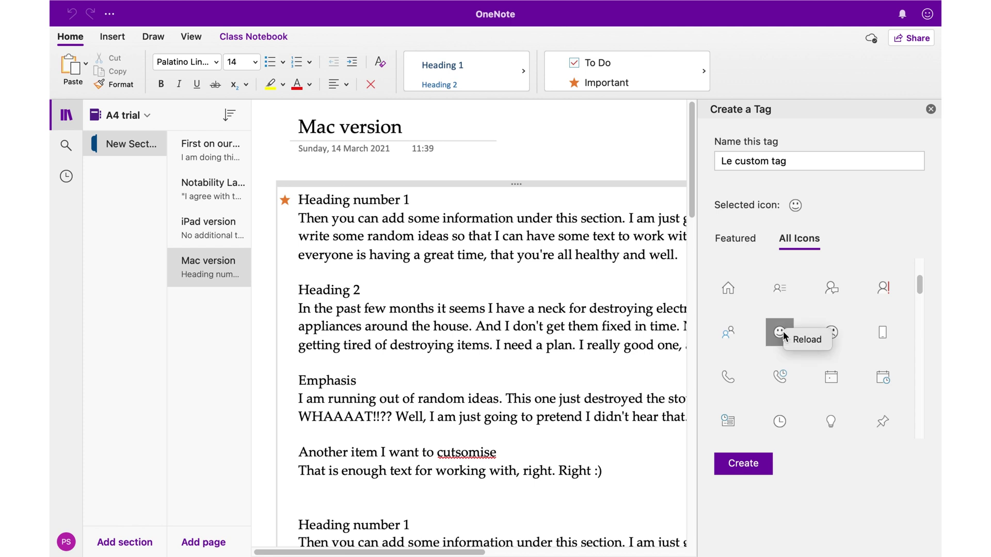
scroll(894, 370, down, 10)
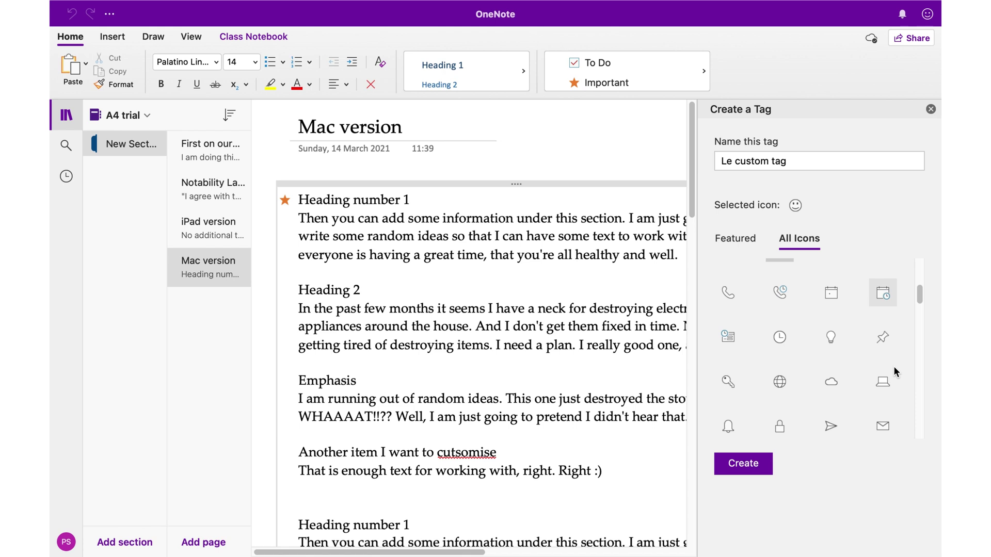
scroll(894, 370, down, 8)
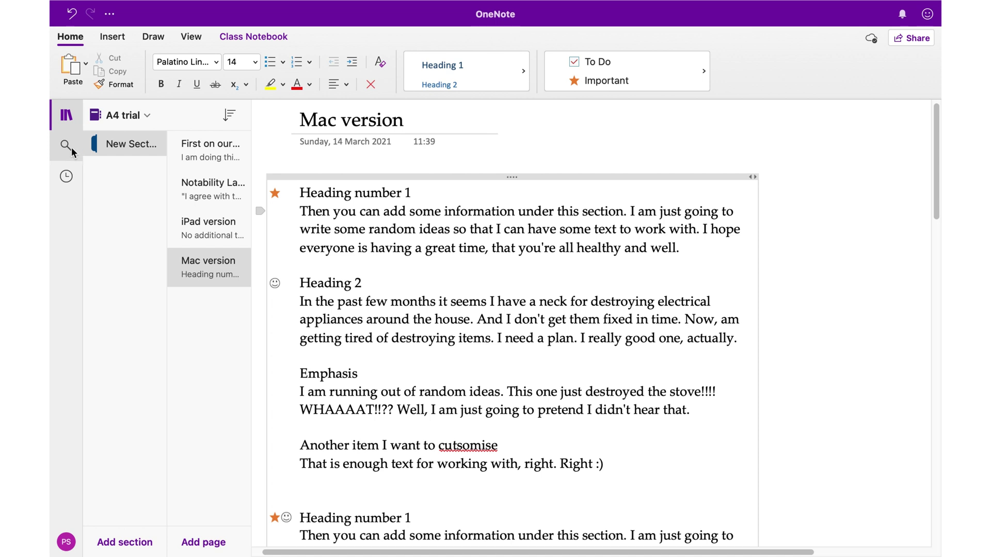
Search the A4 trial notebook for notes tagged 'Le custom tag'
click(66, 145)
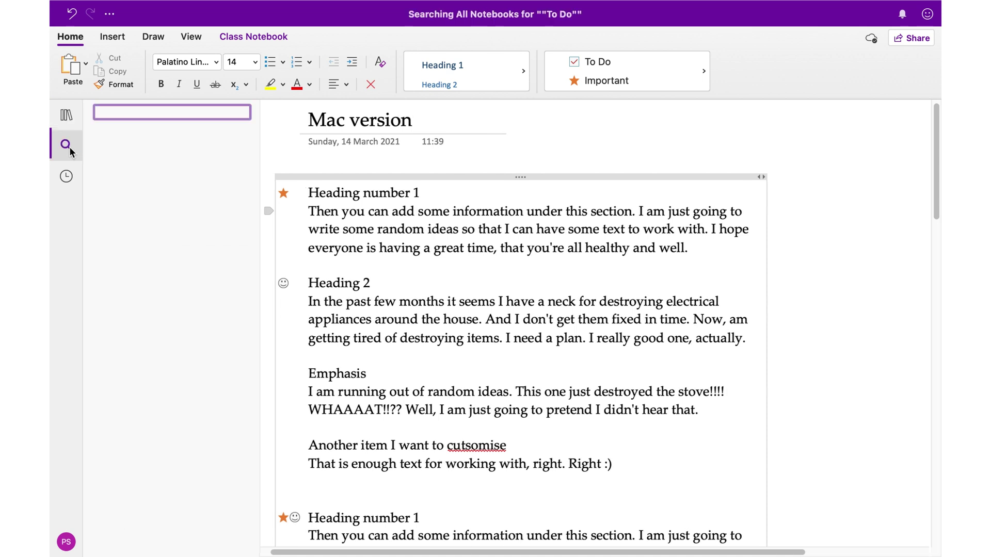
click(244, 113)
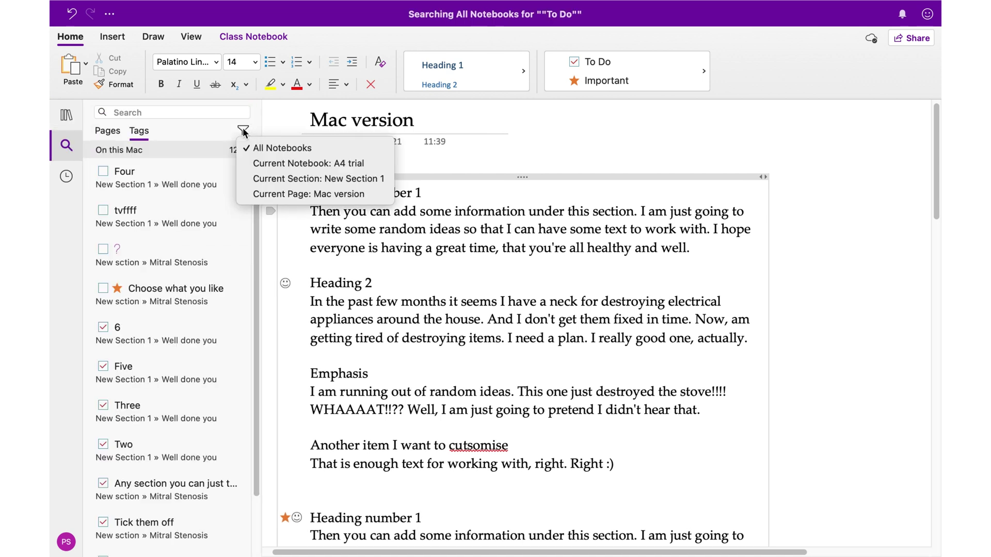
click(273, 165)
click(243, 111)
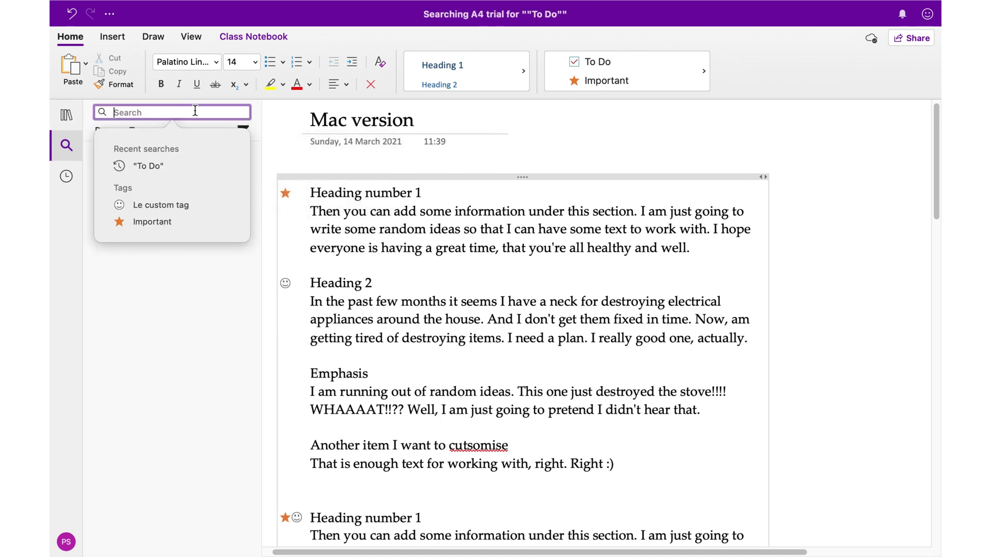
click(152, 205)
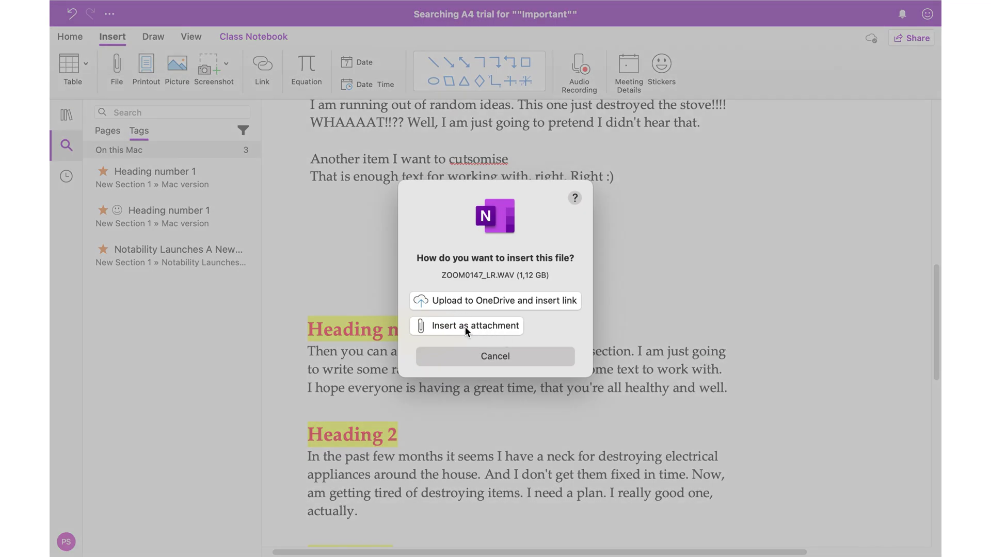
Insert the chosen file as an attachment, then start an audio recording on the page
click(464, 326)
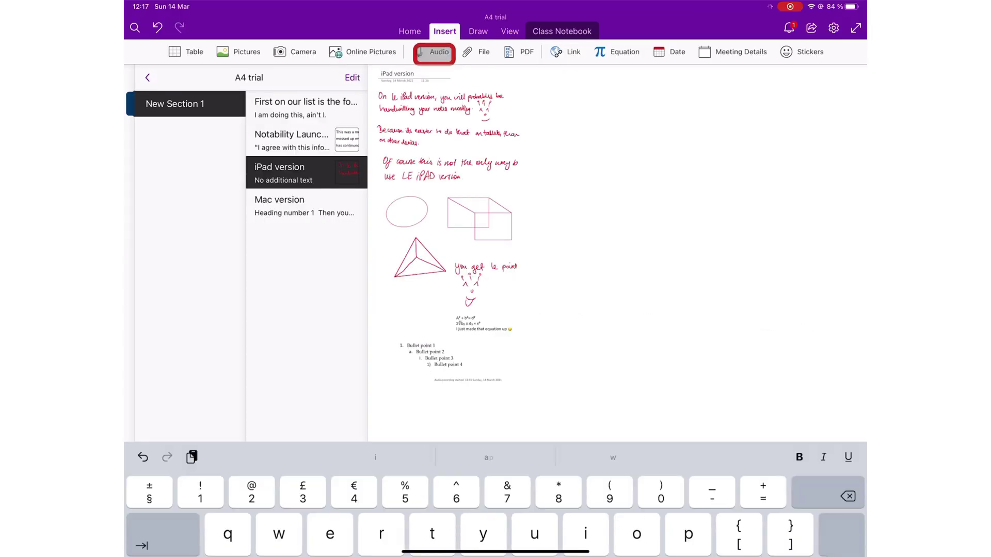
click(430, 52)
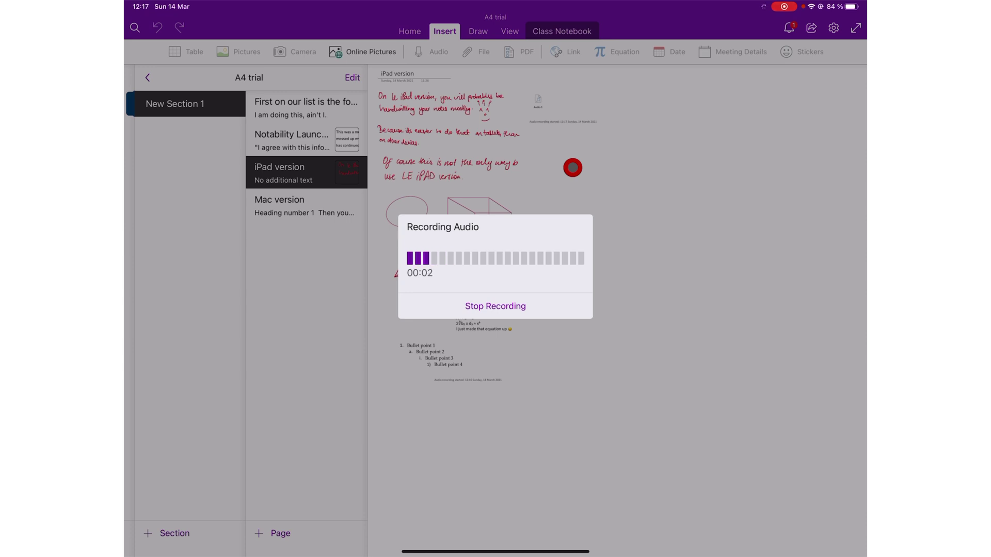
Type 'You should hear my singing! It is amazing!' and begin 'You just know, when someone'
text(You should heaar)
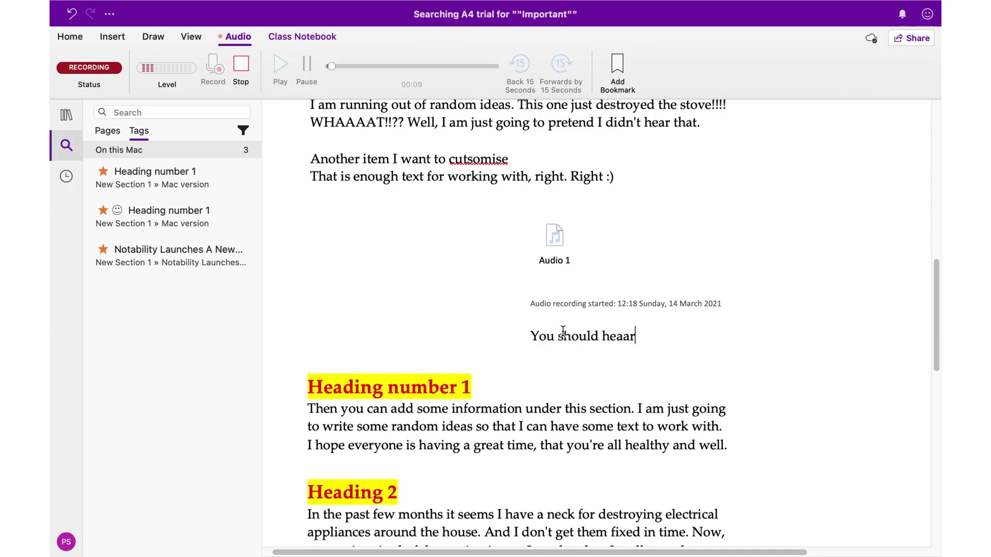
key(BackSpace)
key(BackSpace)
text(r my singing)
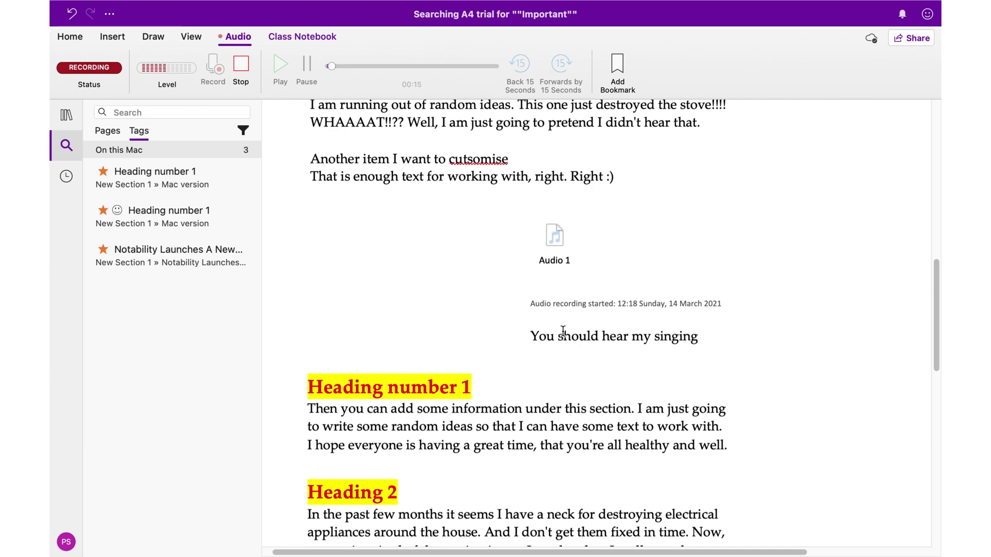
text(! It is amazing! Heheehheeehehehehhehe)
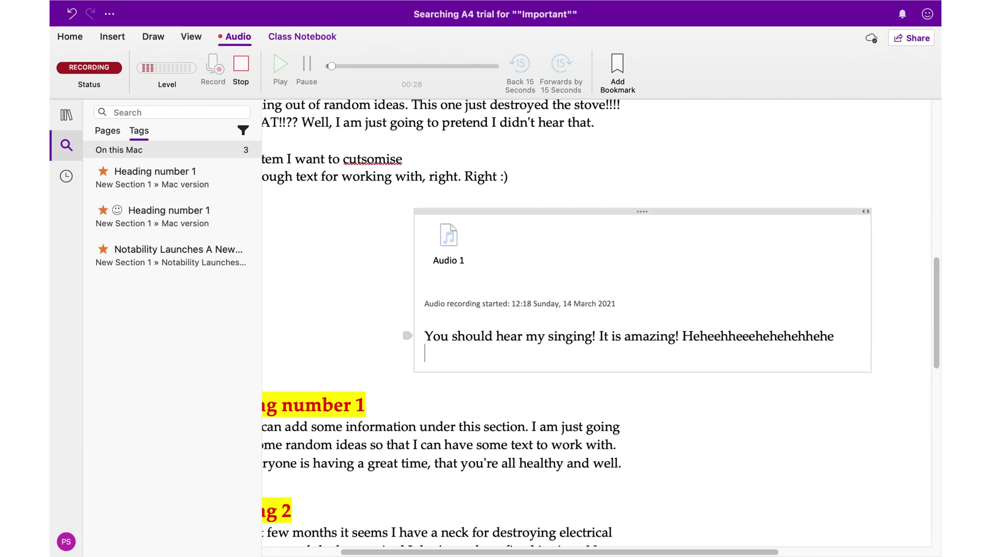
key(Return)
text(You just know, when someone)
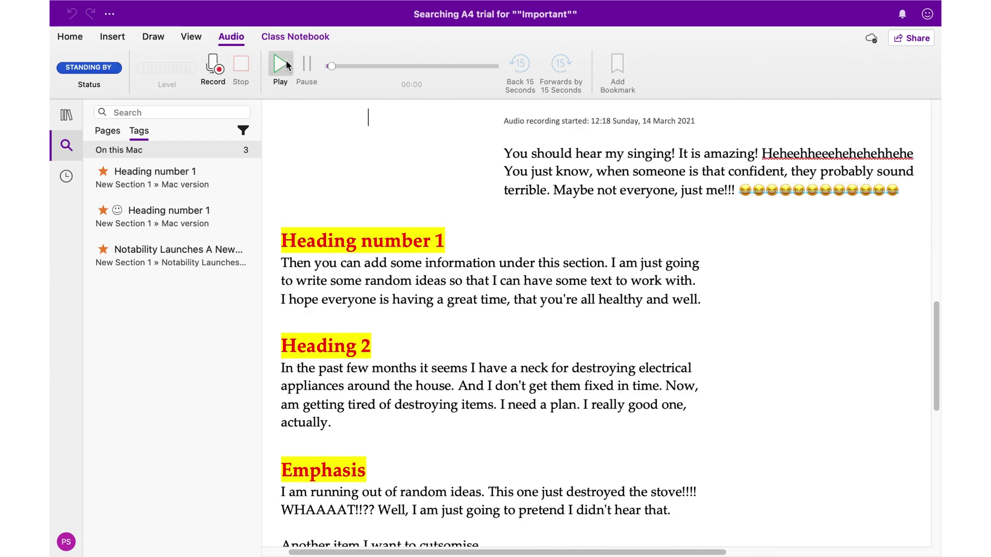
Play back the recording and add a bookmark with the comment 'The record'
click(286, 59)
click(618, 63)
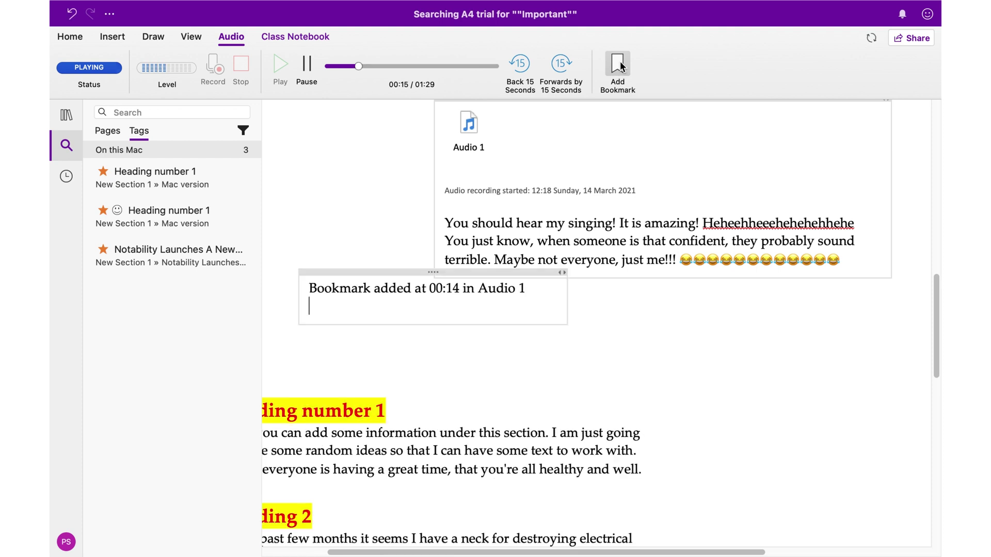
text(The record)
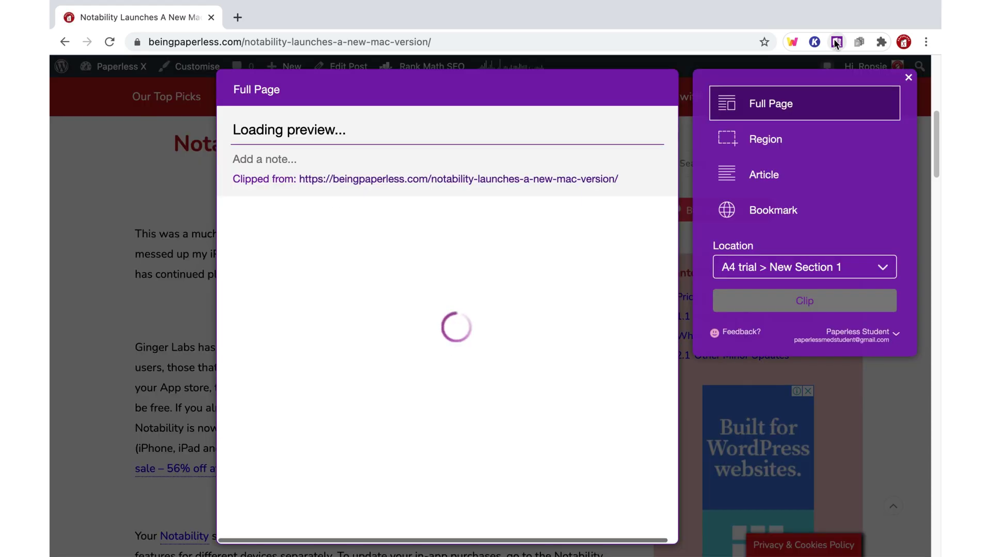
Clip the article's opening paragraph to Trial > New Section 1 with an added note
click(763, 139)
drag(132, 339, 635, 480)
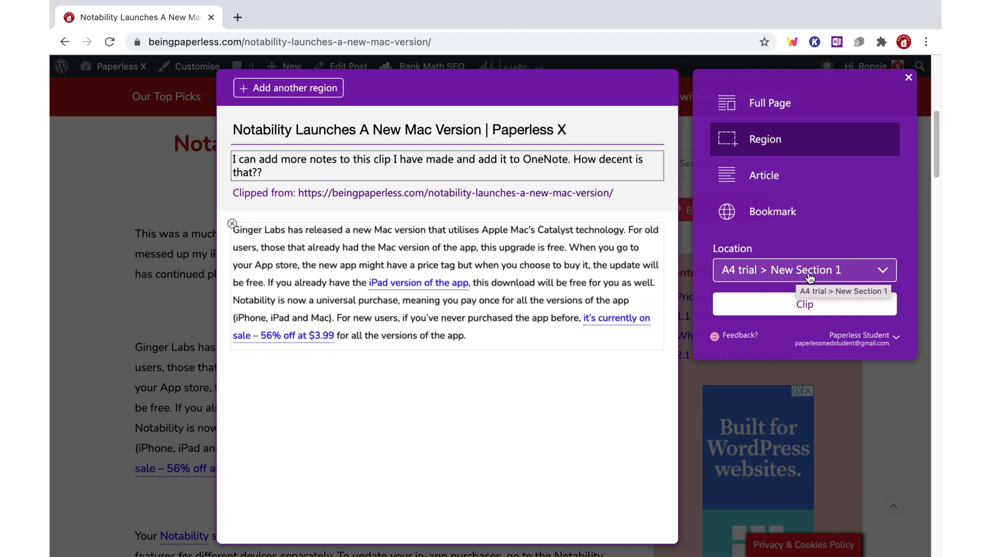
click(810, 278)
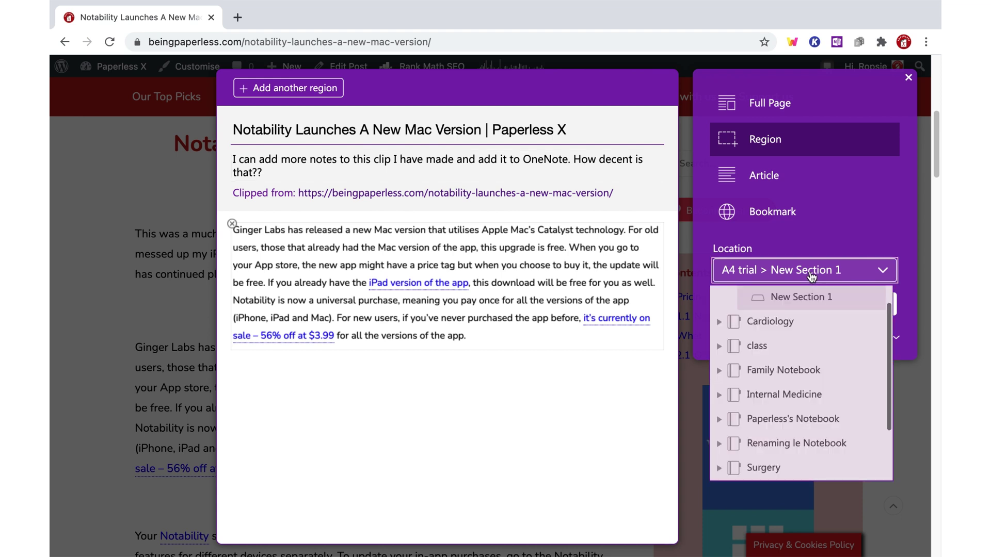
scroll(790, 412, down, 3)
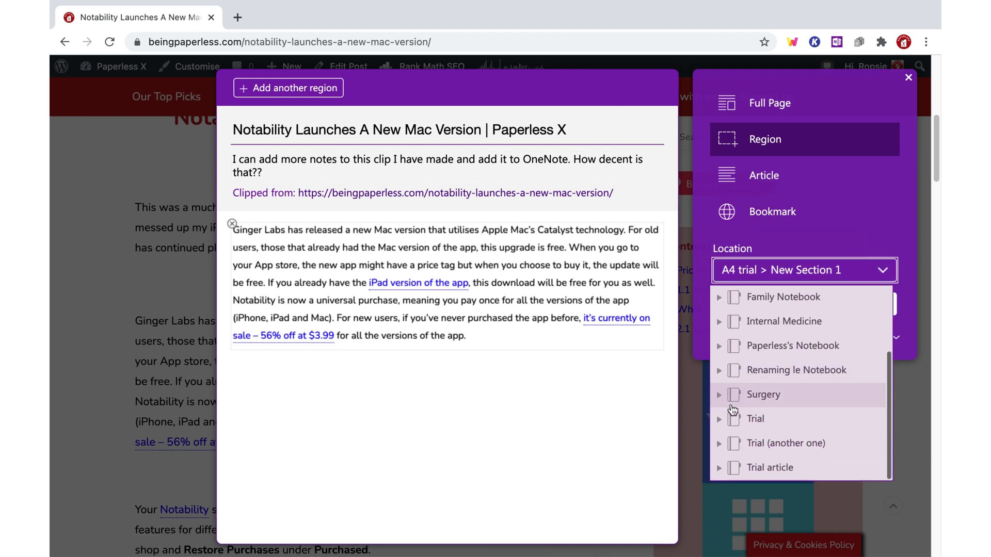
click(730, 418)
scroll(759, 428, down, 1)
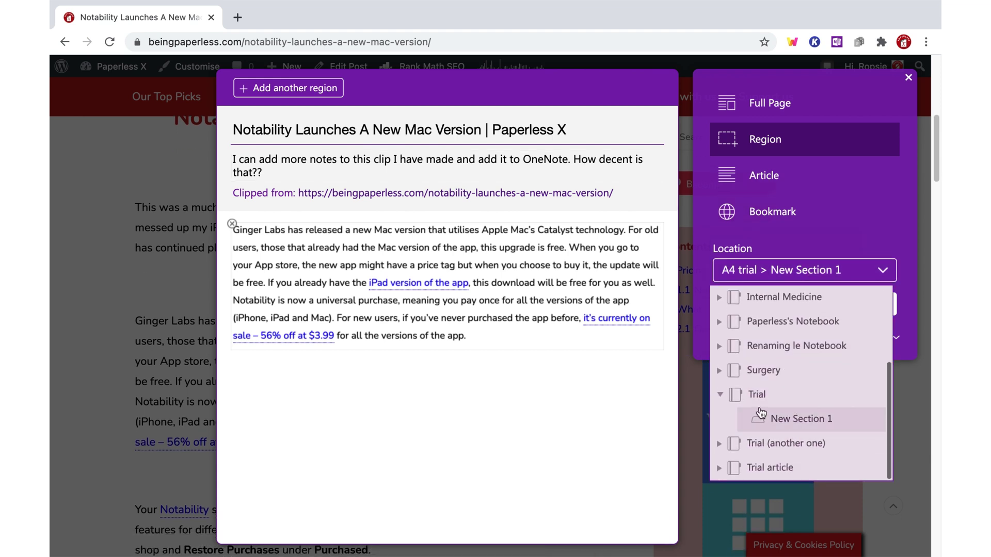
click(788, 420)
text(can)
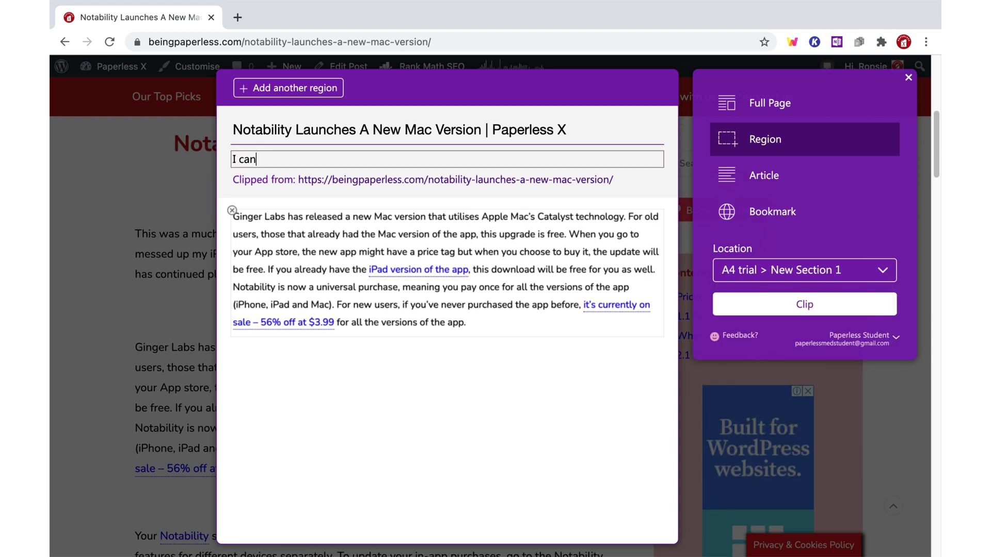
text( add more notes to this clip I have made and add it to OneN)
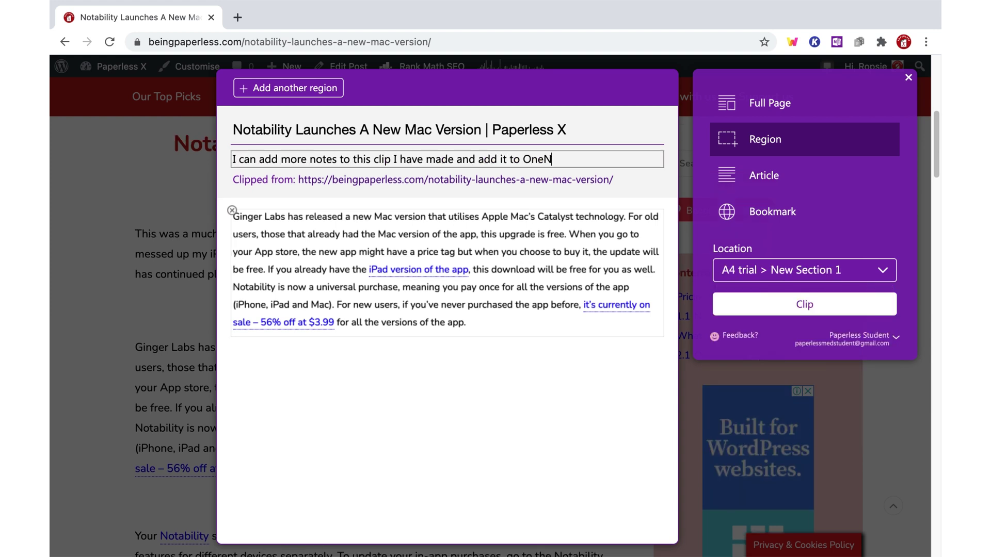
text(ote. How decent is that??)
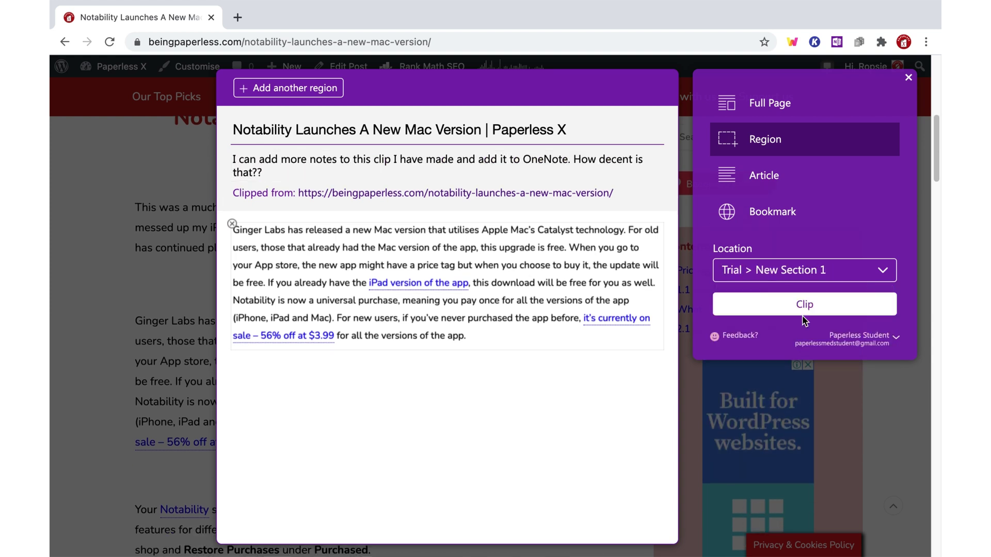
click(800, 309)
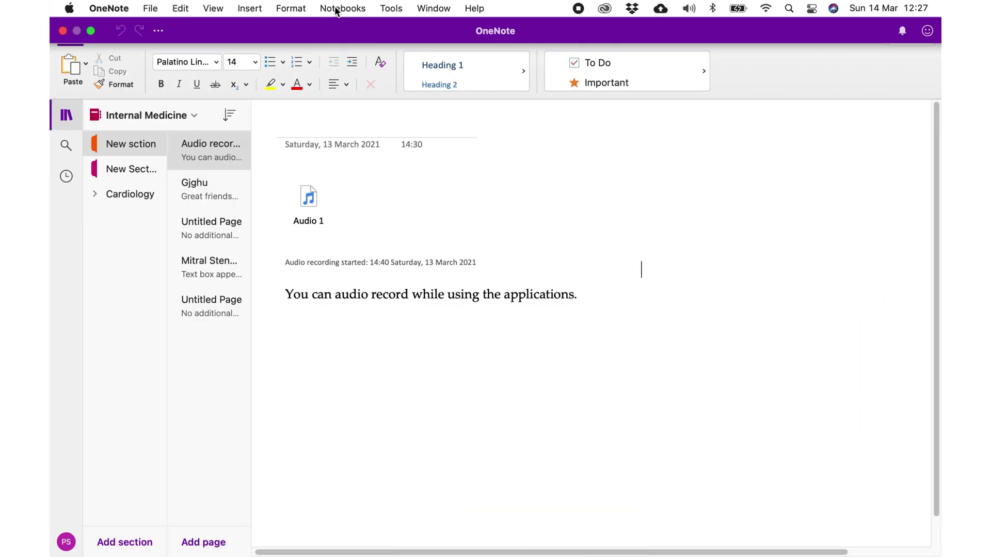
Restore the deleted Harrison_s_Cardiovascular_Medicine page from Deleted Notes into Trial > New Section 1
click(336, 10)
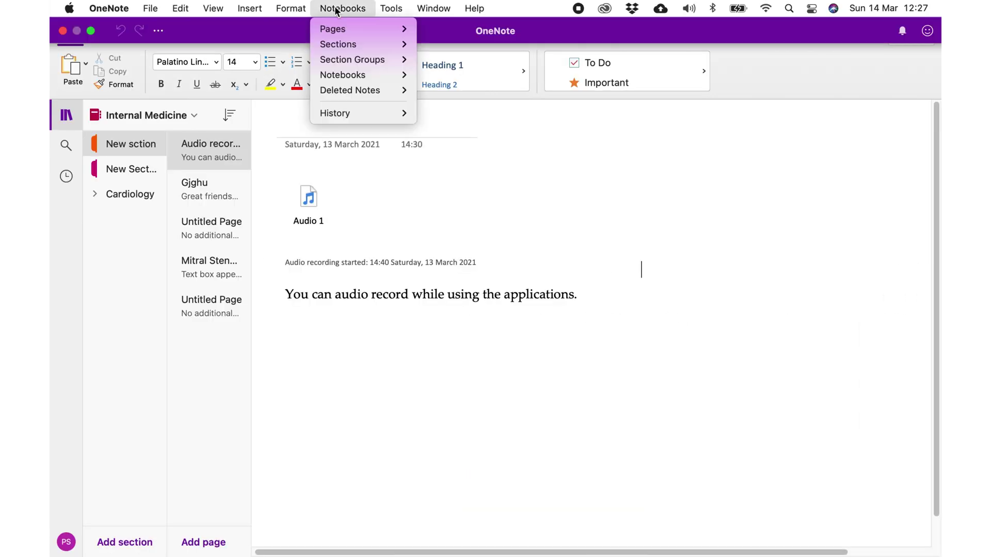
mouse_move(344, 89)
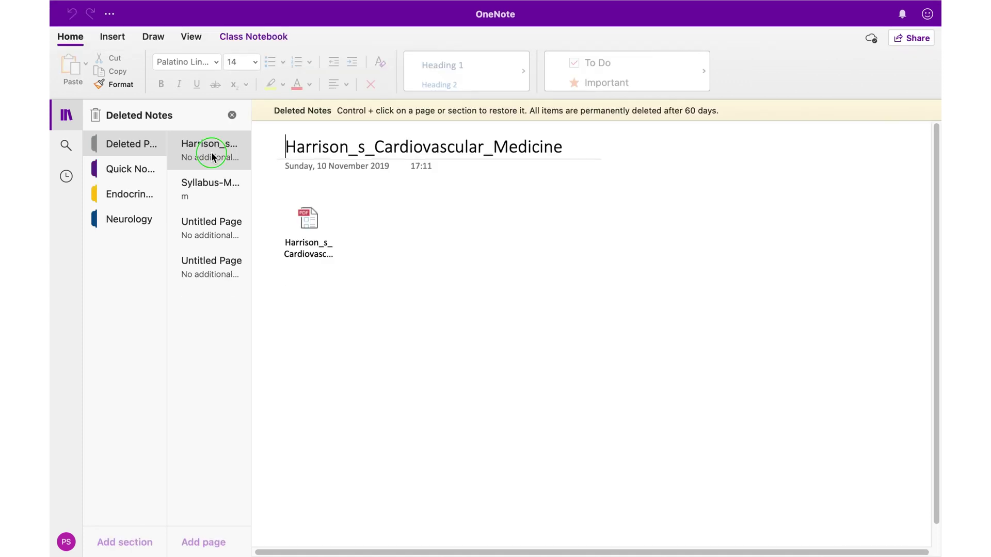
right_click(212, 152)
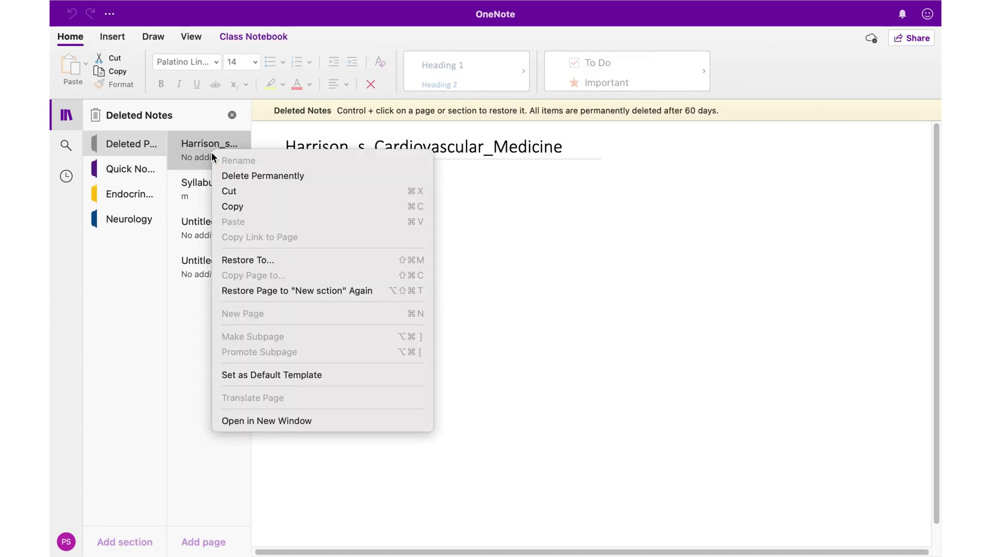
click(267, 265)
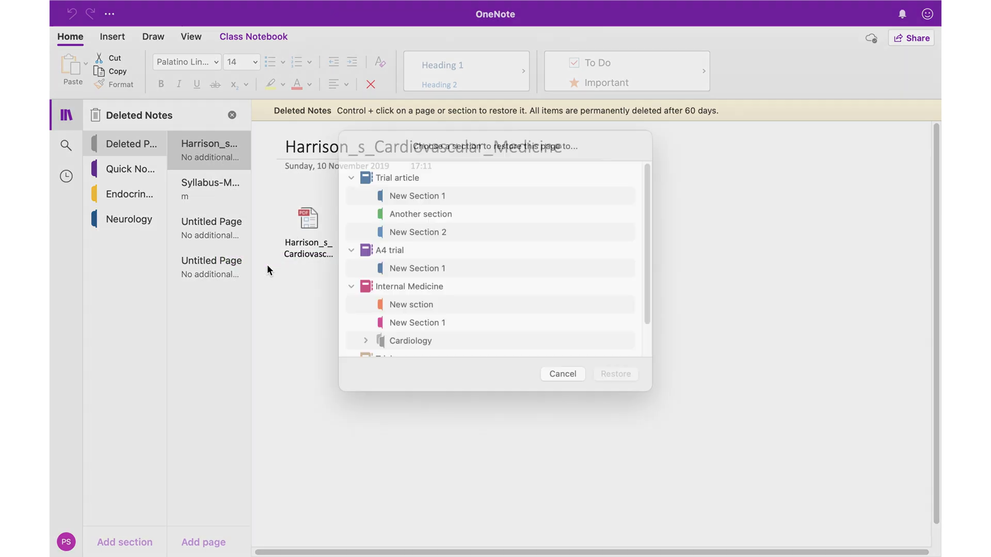
scroll(430, 305, down, 2)
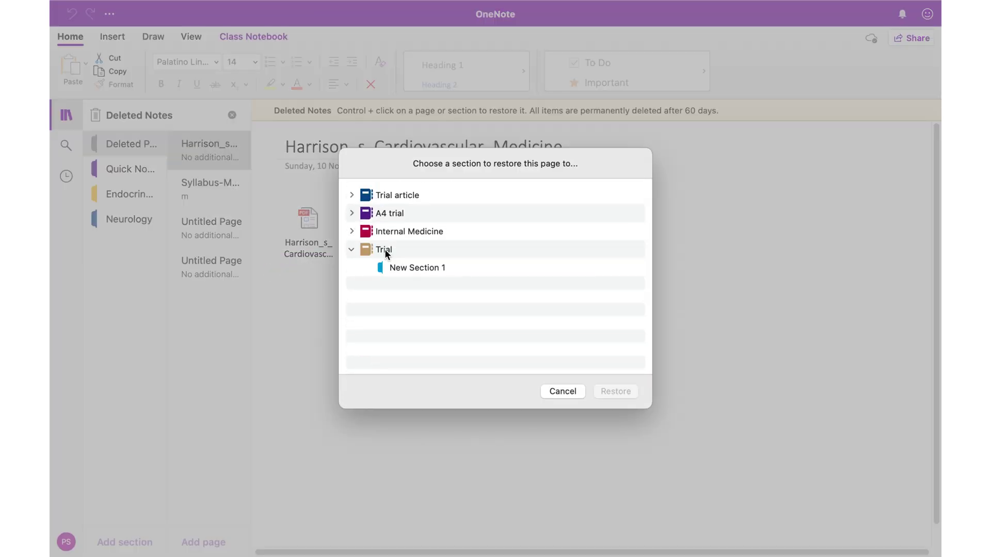
click(398, 266)
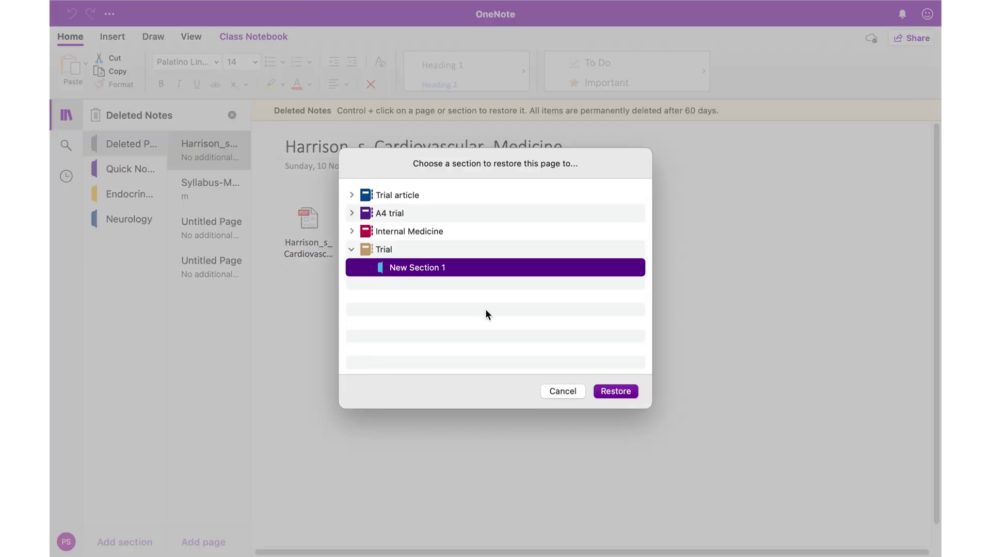
click(627, 391)
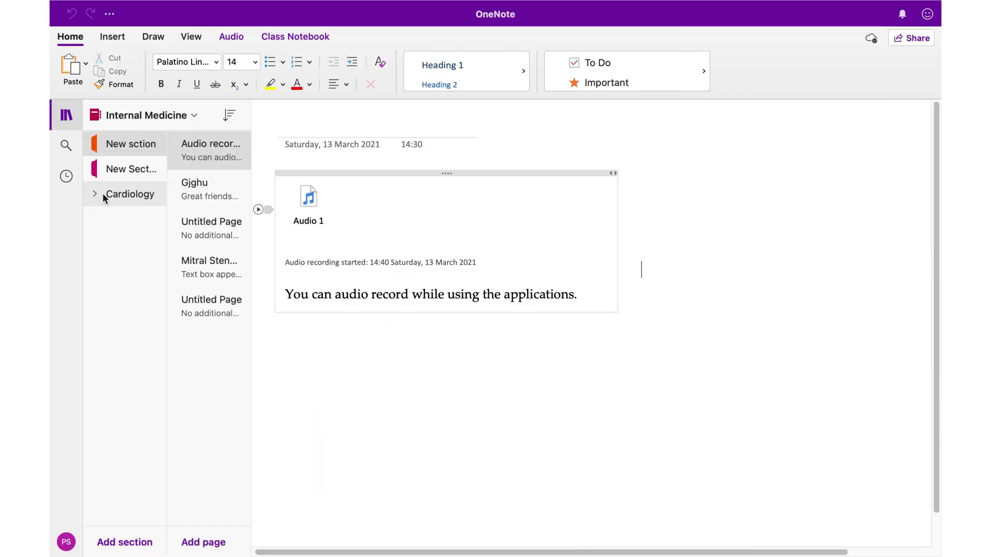
Create a section group named 'Group' in A4 trial and select its five sections
click(96, 194)
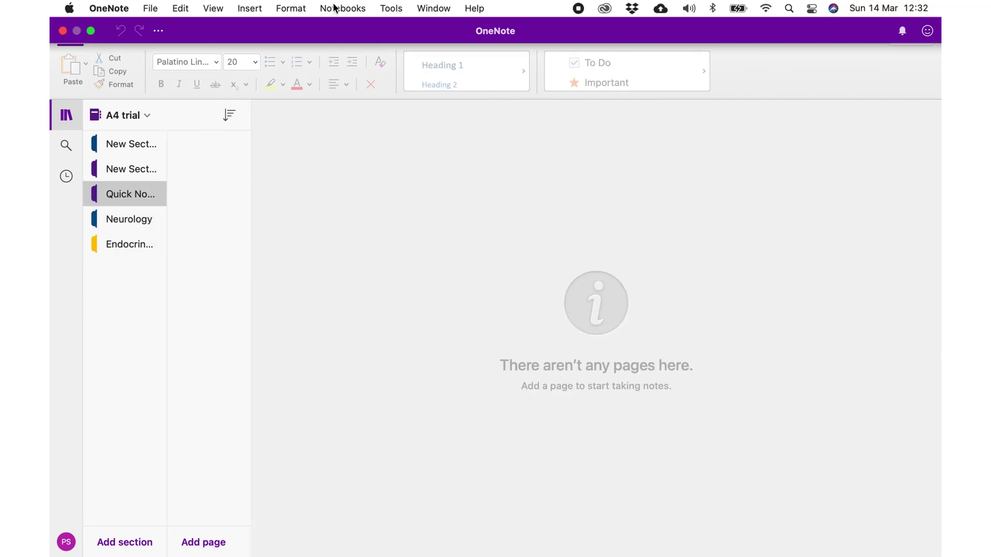
click(338, 9)
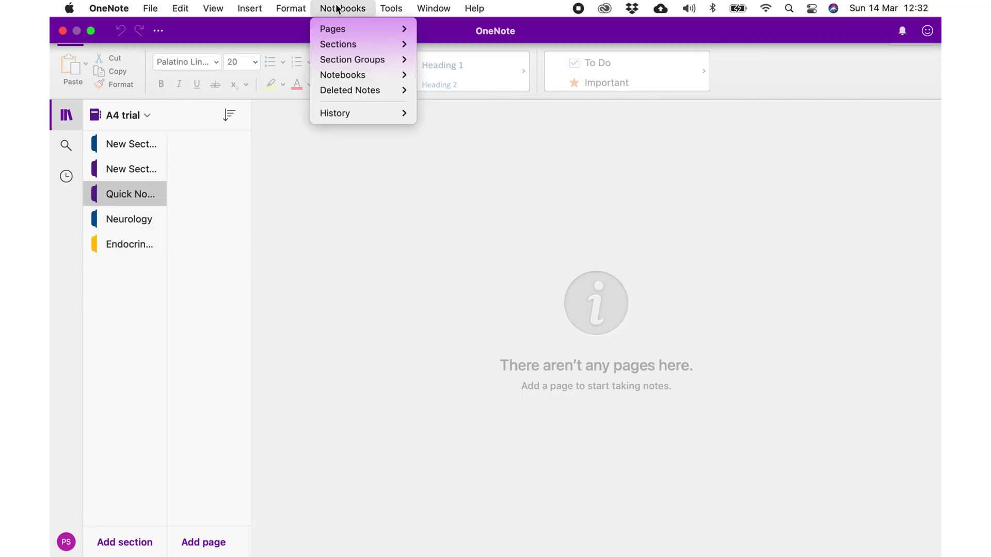
mouse_move(371, 44)
click(459, 61)
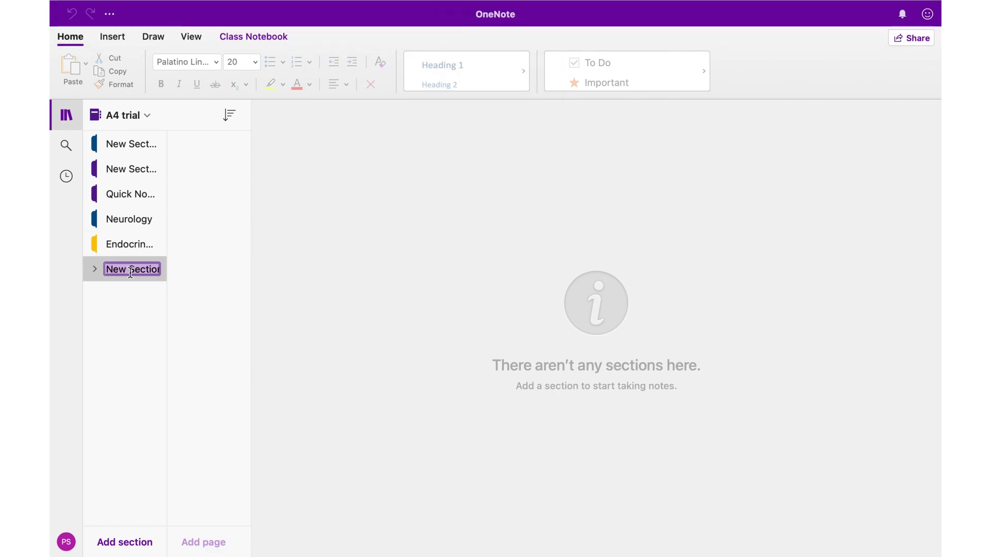
text(Group)
key(Return)
drag(127, 147, 131, 267)
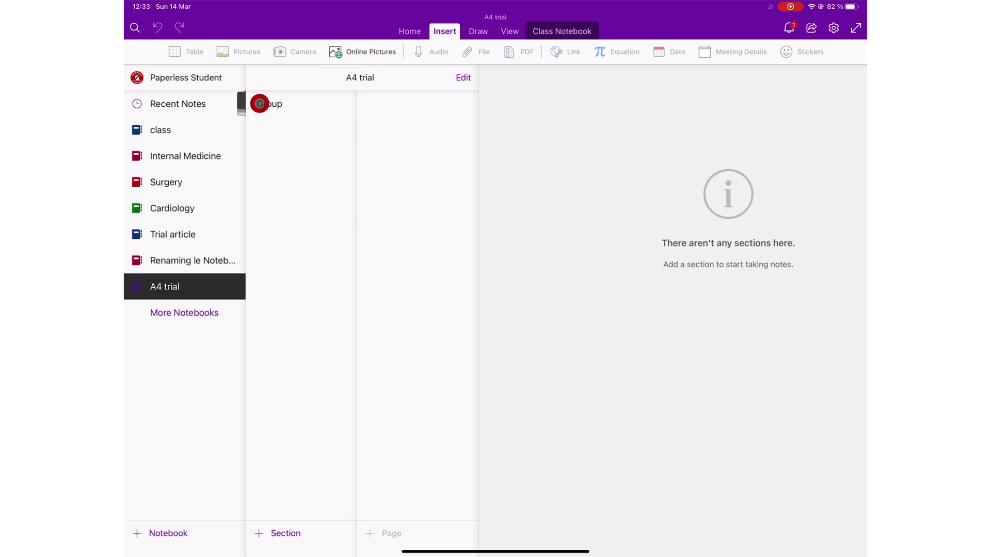
Expand Group on the iPad to reveal its five sections, then bring up page view options
click(260, 104)
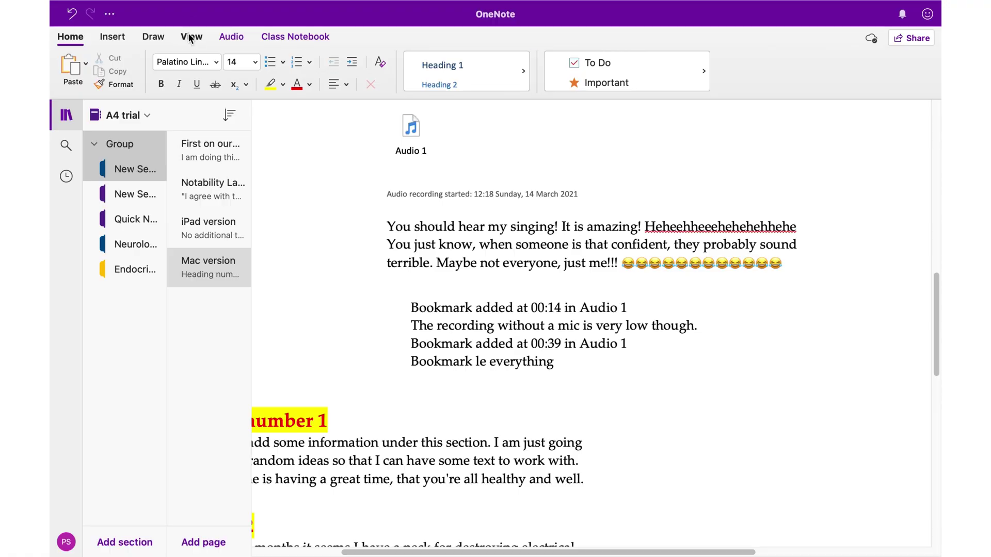
click(199, 38)
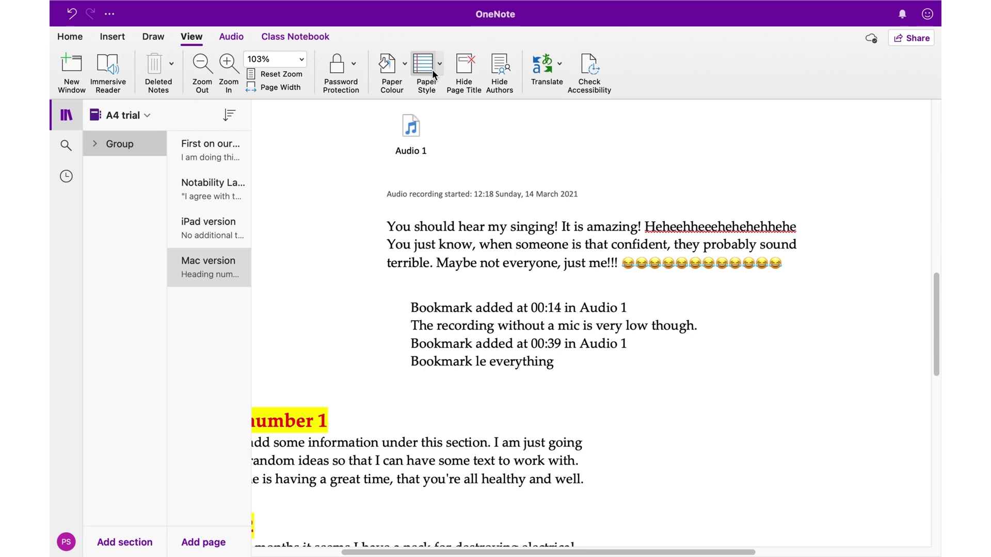
Extend the Heading number 1 sentence with 'at I can have some text to work with', correcting typos
mouse_move(483, 5)
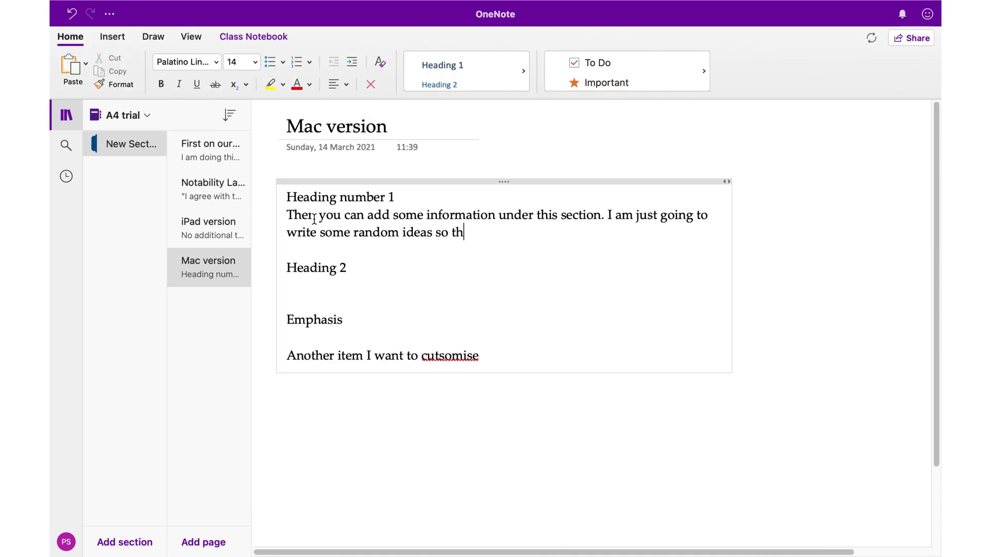
text(at I can have some tex)
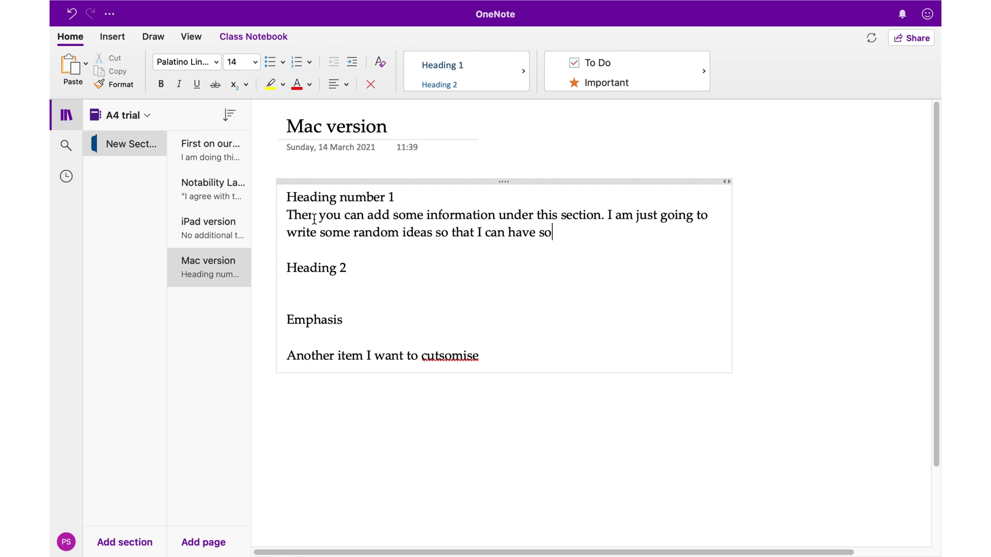
text(t to wrok w)
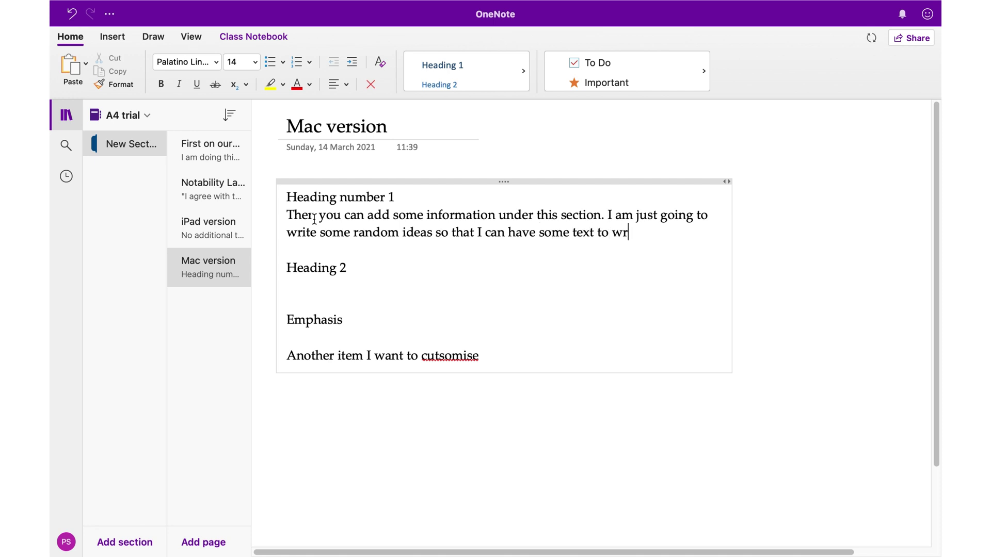
key(BackSpace)
key(BackSpace)
key(BackSpace)
text(owrk i)
key(BackSpace)
key(BackSpace)
key(BackSpace)
key(BackSpace)
key(BackSpace)
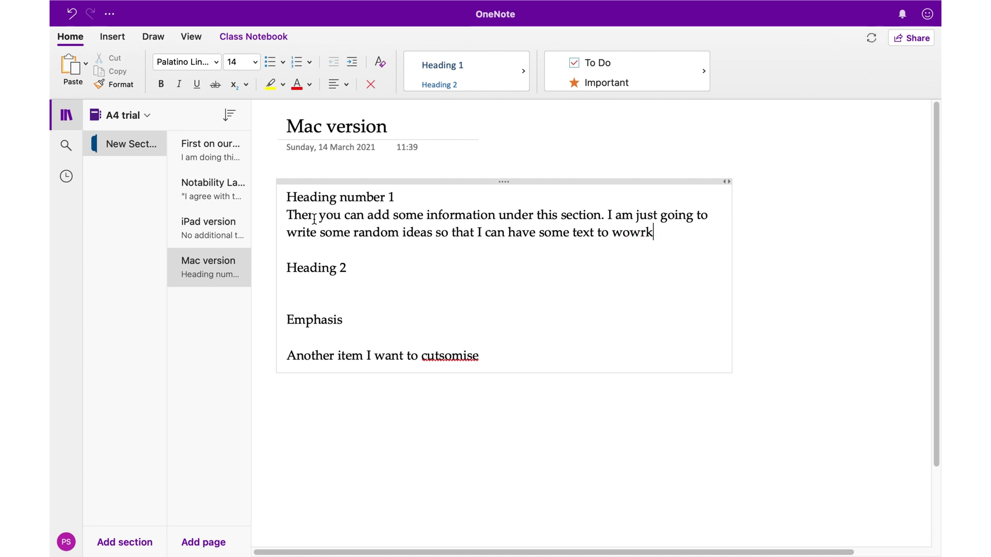
text(rk with)
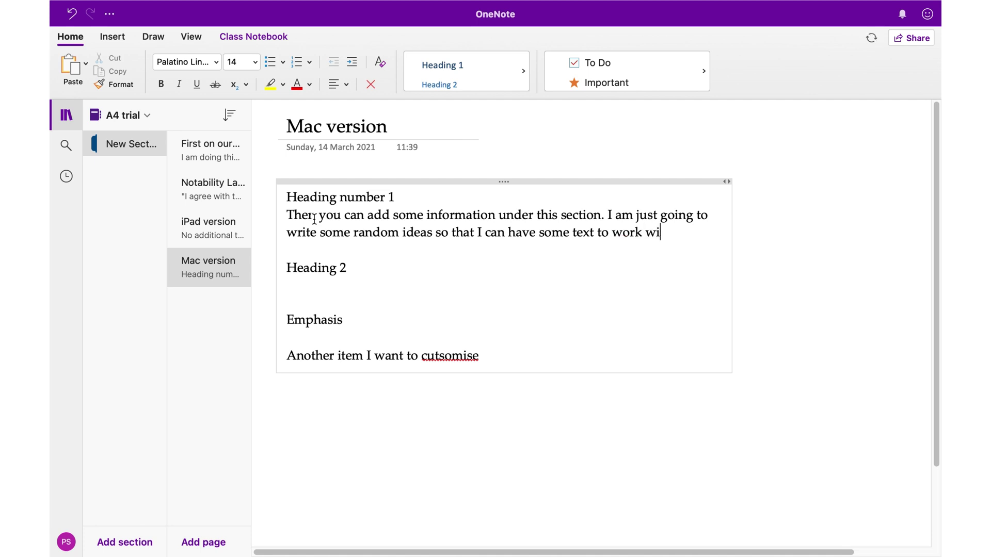